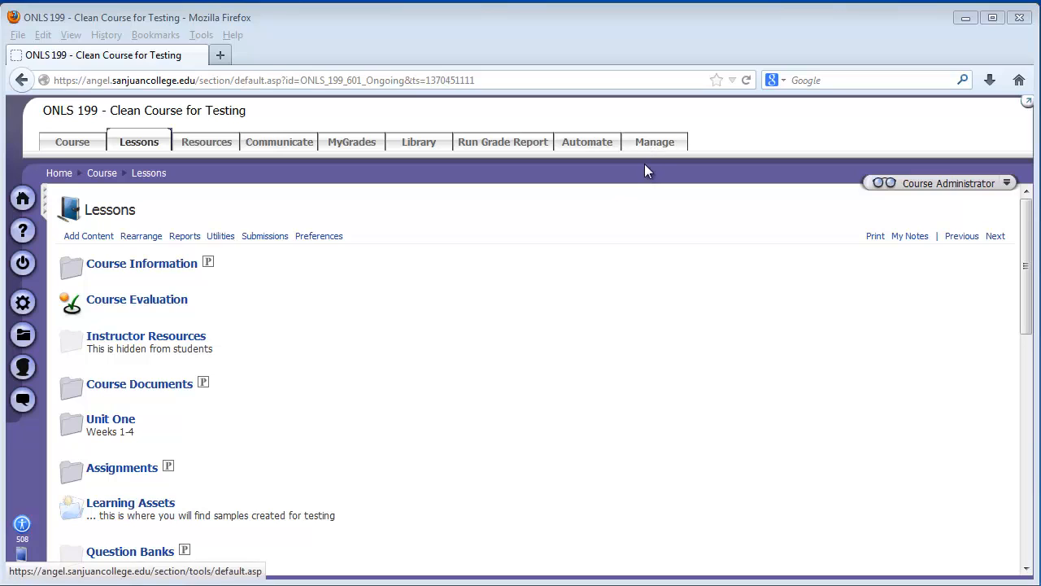
# Step: Create a folder named Audio in the Course Files Manager
pyautogui.click(651, 151)
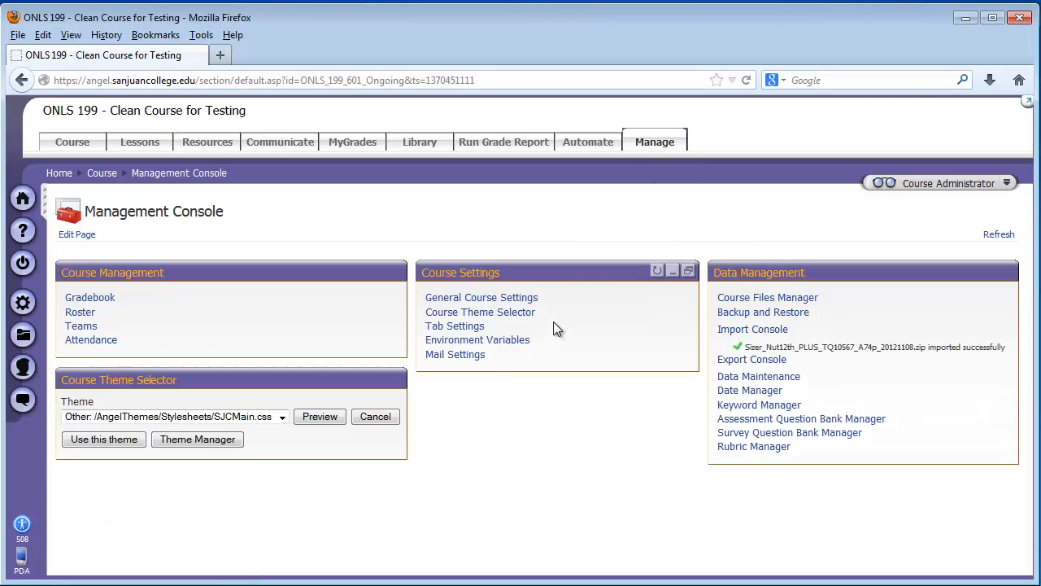
pyautogui.click(738, 301)
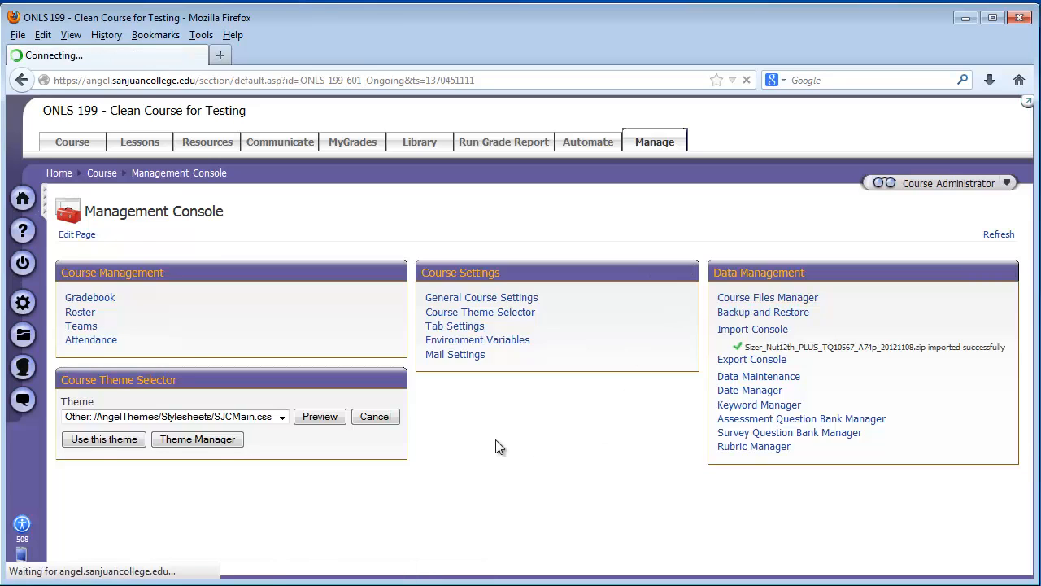
pyautogui.click(68, 228)
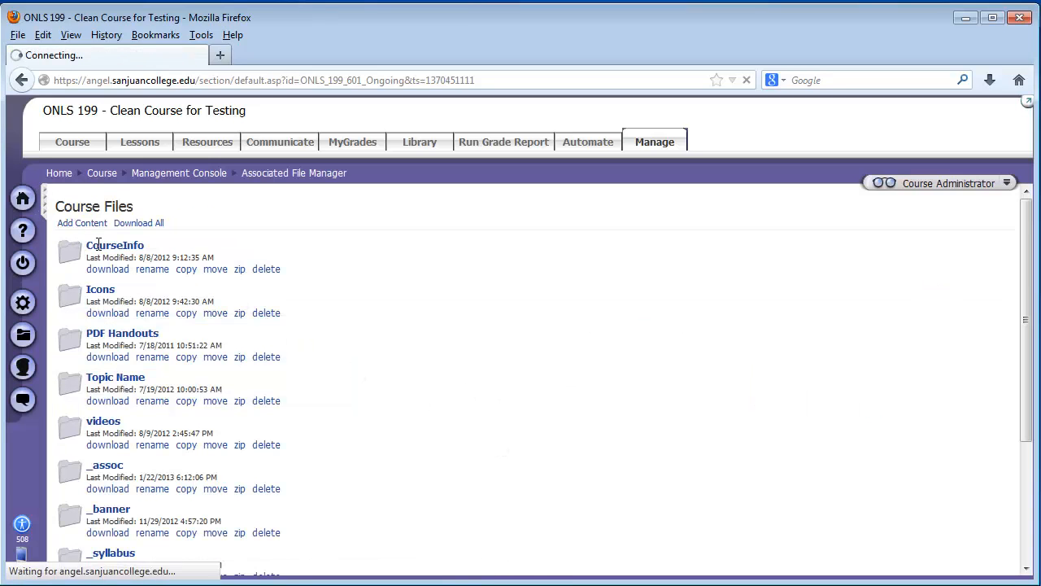
pyautogui.click(105, 237)
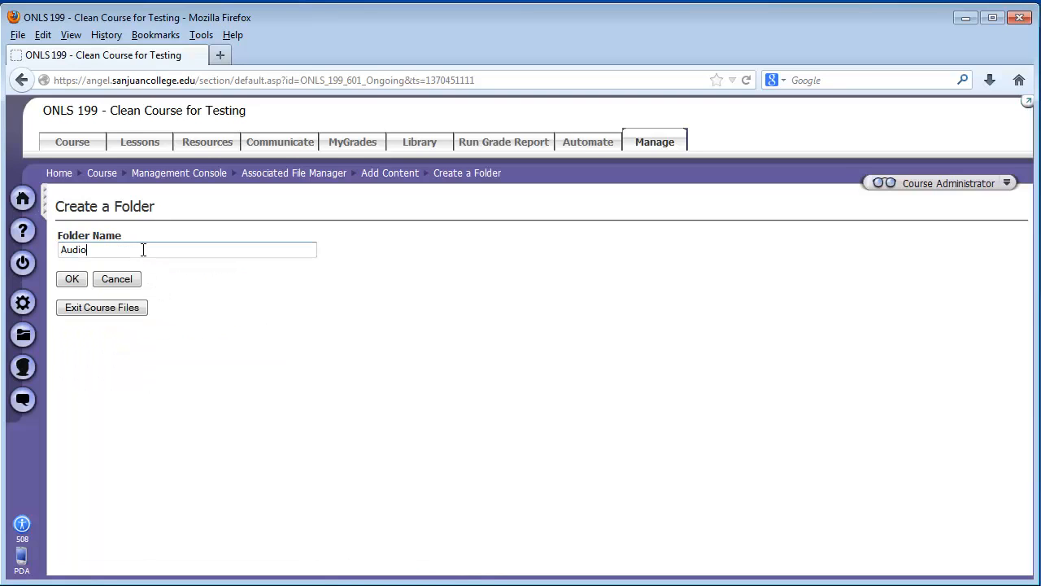
pyautogui.click(71, 279)
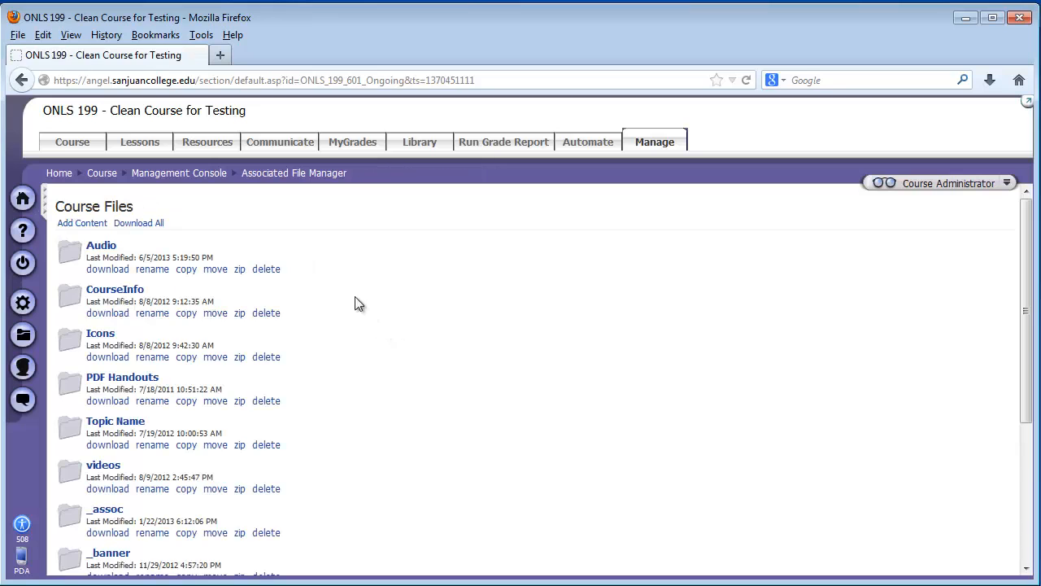
# Step: Open the Audio folder and start adding content to it with the Drag-n-drop upload option
pyautogui.click(99, 245)
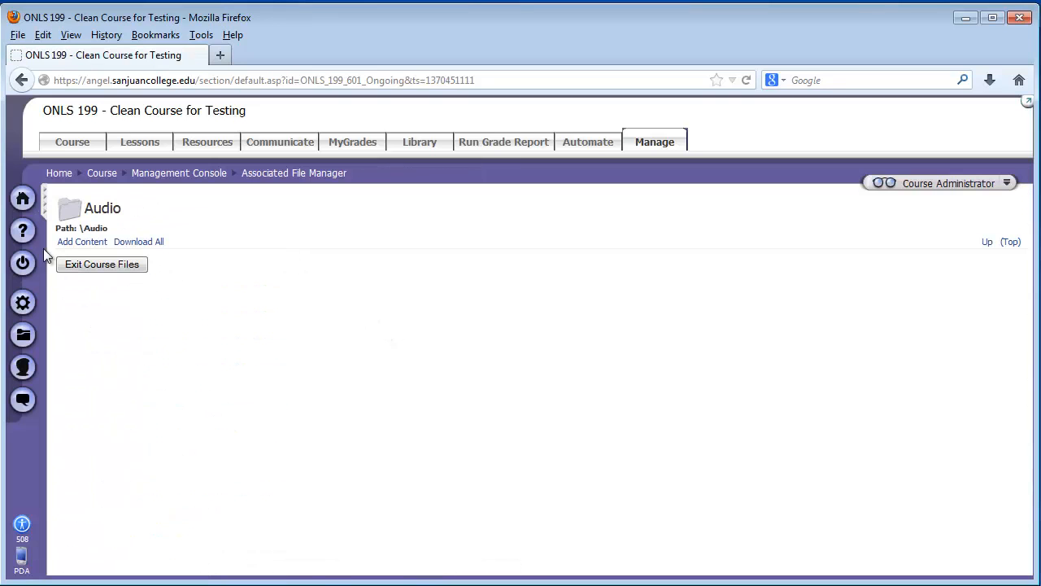
pyautogui.click(82, 241)
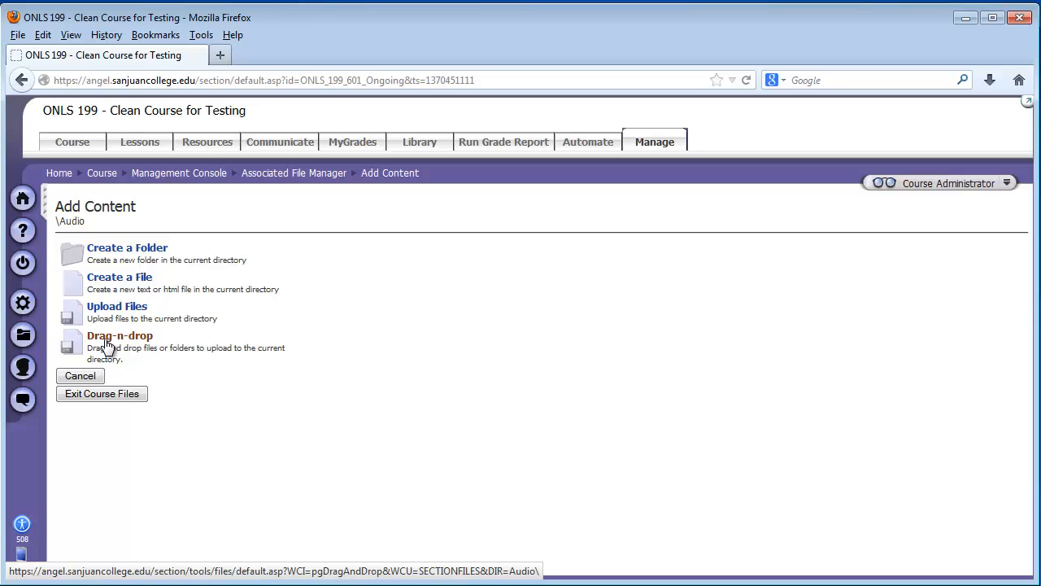
pyautogui.click(108, 345)
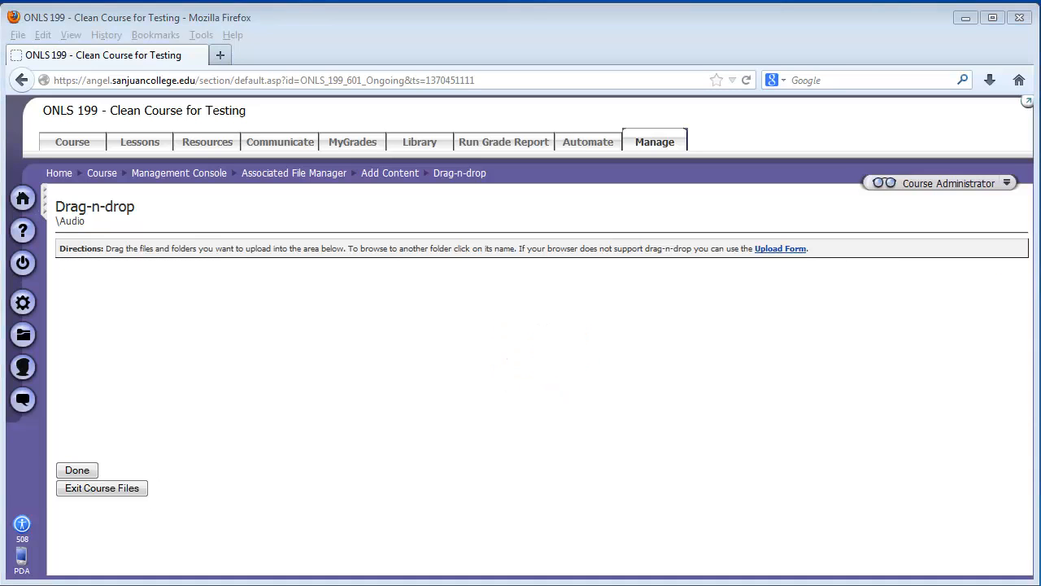
# Step: Open a resized Windows Explorer window over the browser and browse to the Sample Music folder in the Music library
pyautogui.press('super+e')
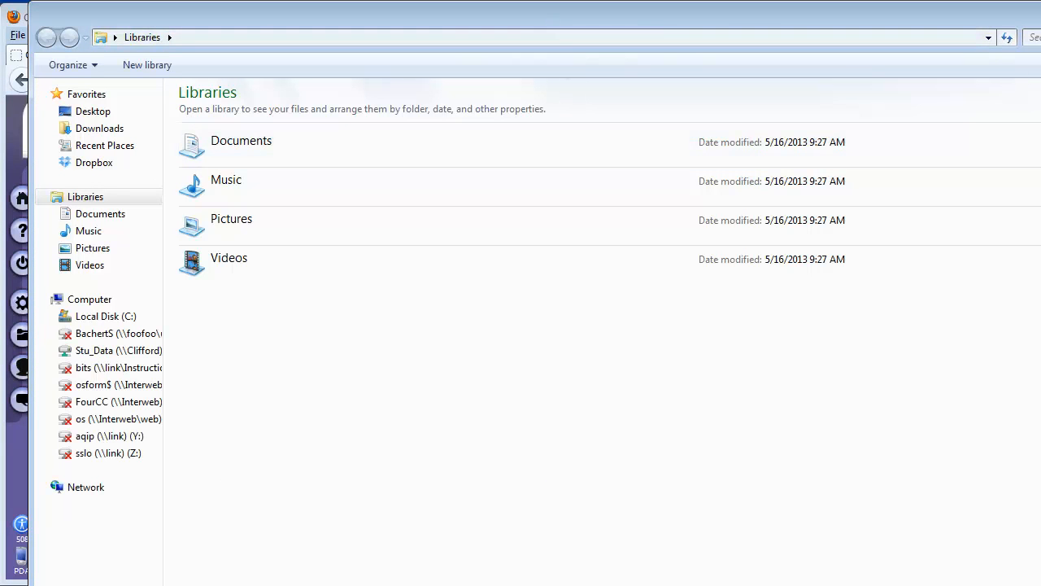
pyautogui.moveTo(1016, 138); pyautogui.dragTo(764, 403)
pyautogui.moveTo(452, 421)
pyautogui.mouseDown()
pyautogui.moveTo(572, 74)
pyautogui.moveTo(571, 105)
pyautogui.mouseUp()
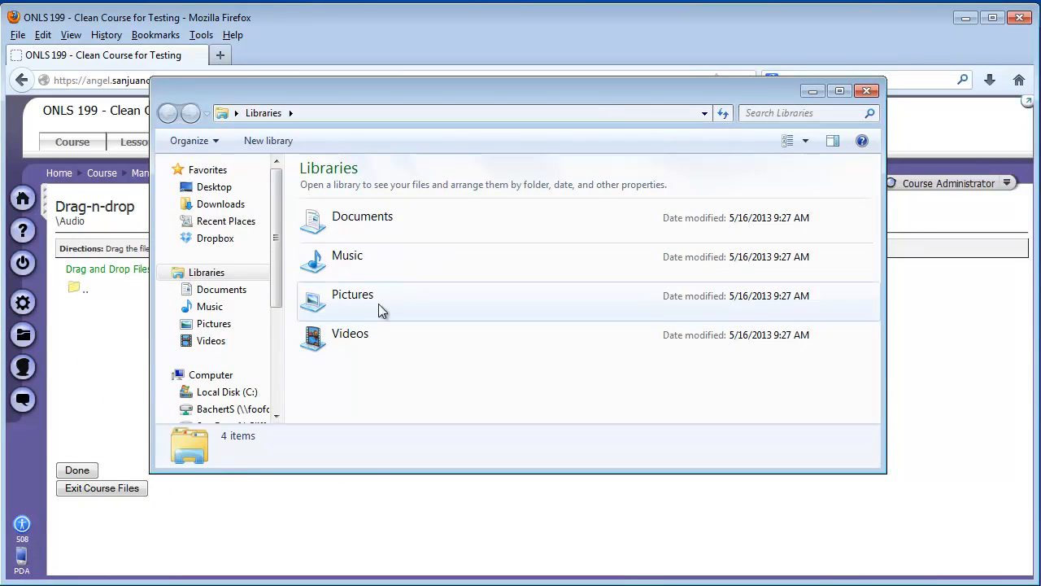
pyautogui.click(363, 274)
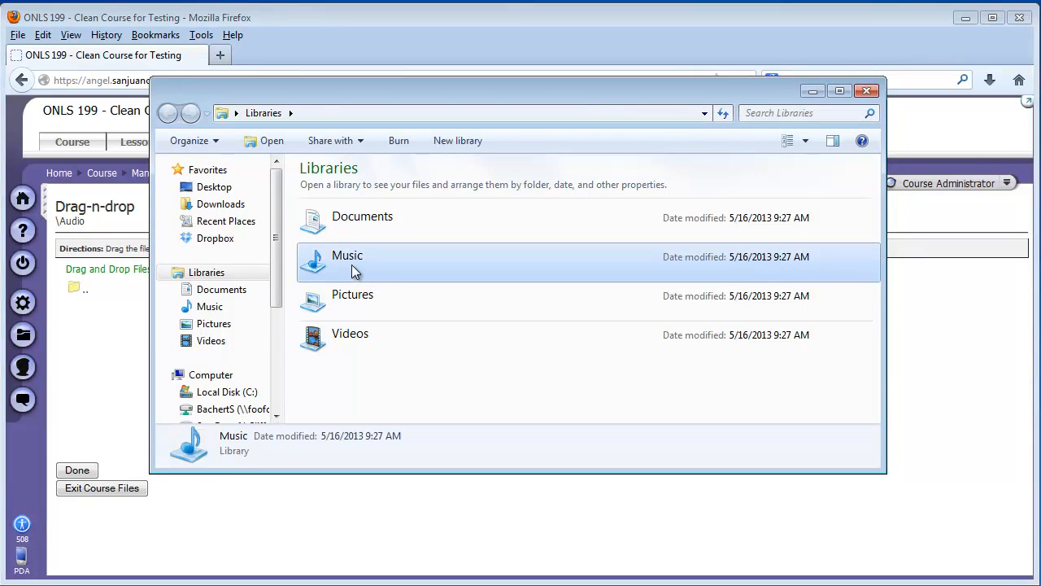
pyautogui.doubleClick(352, 265)
pyautogui.doubleClick(346, 249)
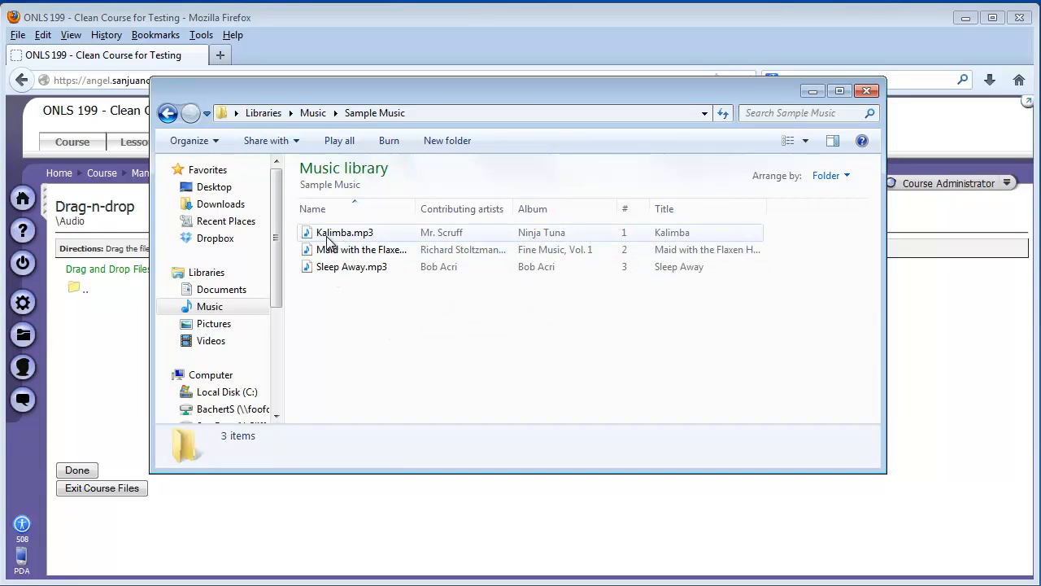
# Step: Upload Kalimba.mp3 from Sample Music into the Audio folder, accepting the server certificate, and exit the course files
pyautogui.click(341, 233)
pyautogui.moveTo(525, 106); pyautogui.dragTo(1003, 218)
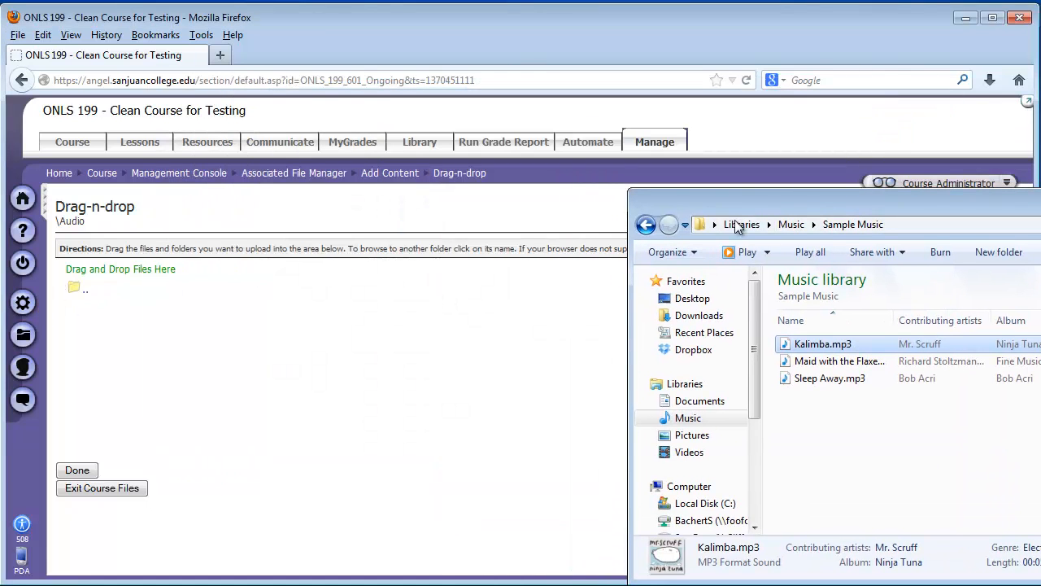
pyautogui.moveTo(788, 205); pyautogui.dragTo(642, 156)
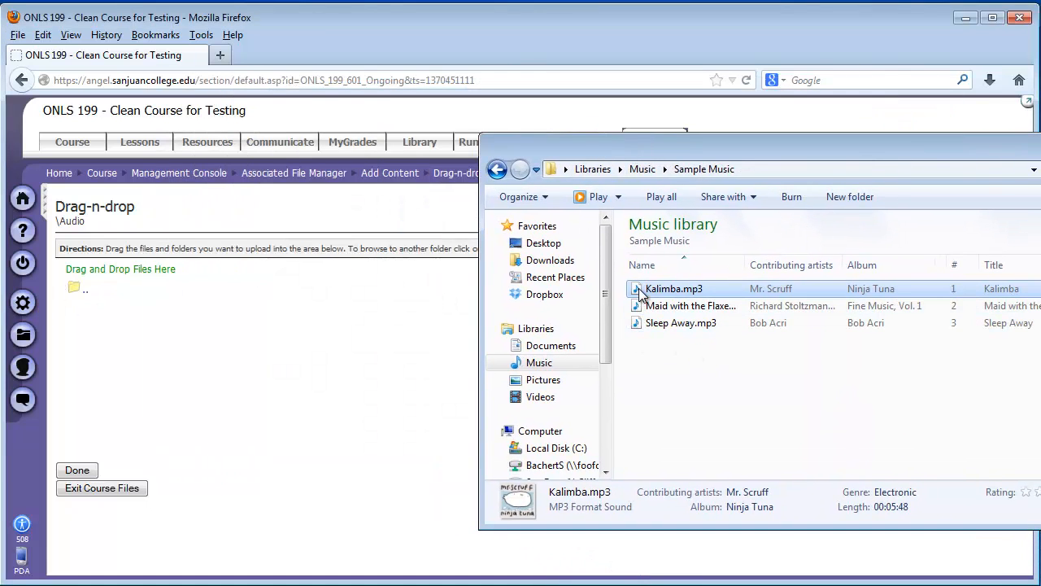
pyautogui.moveTo(640, 294); pyautogui.dragTo(172, 356)
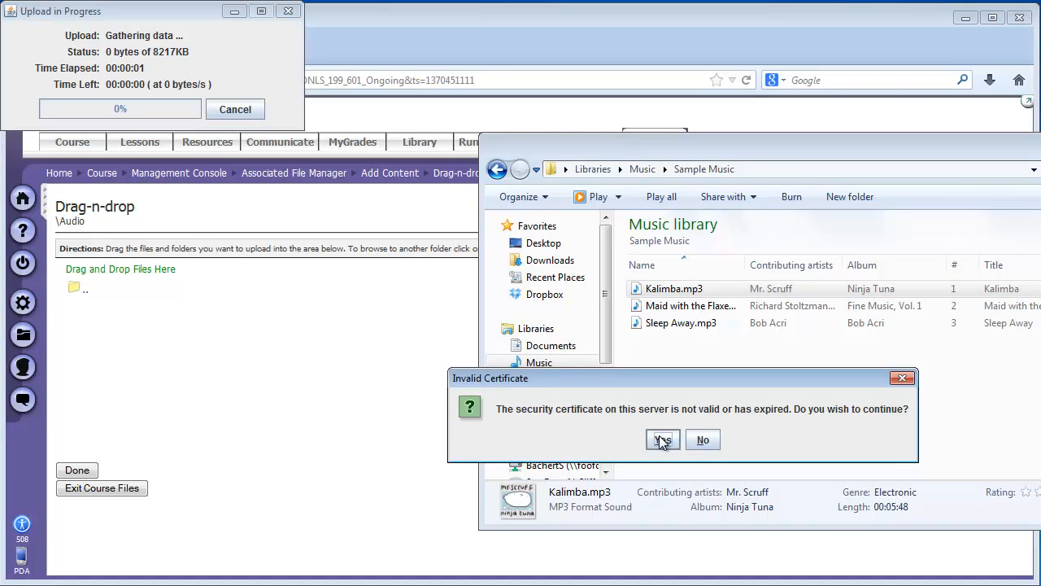
pyautogui.click(663, 439)
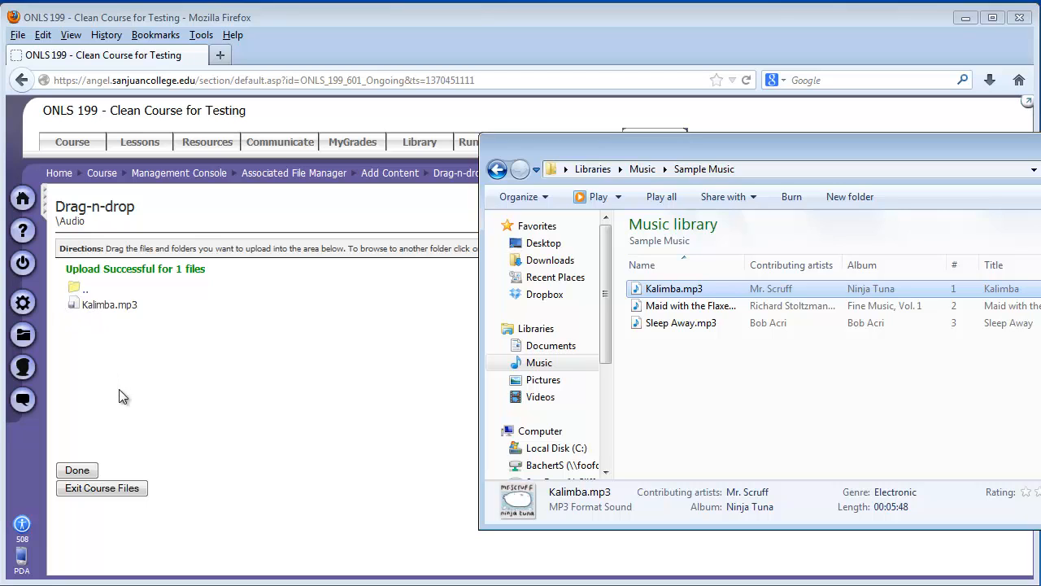
pyautogui.click(78, 470)
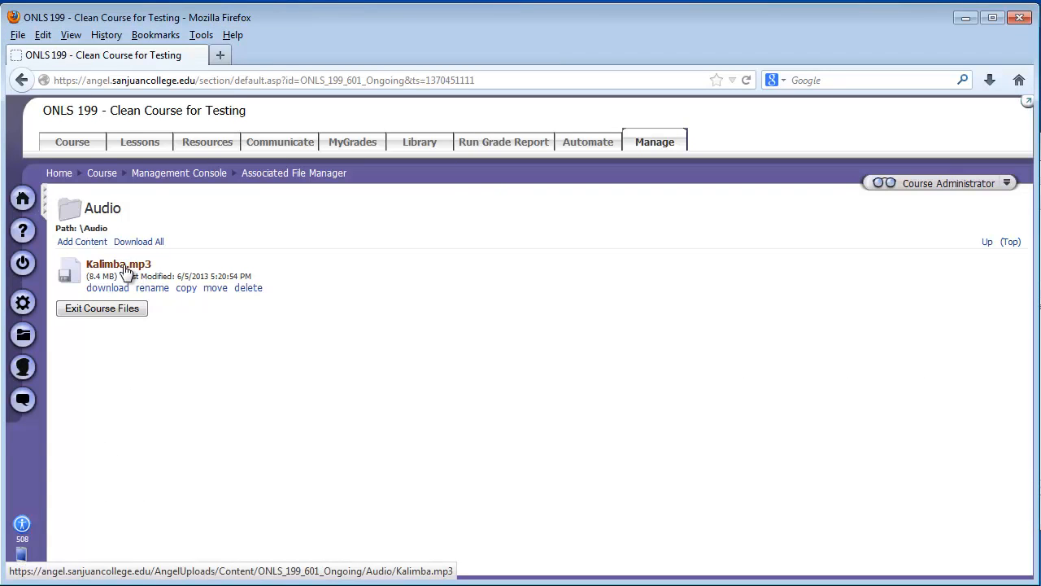
pyautogui.click(93, 312)
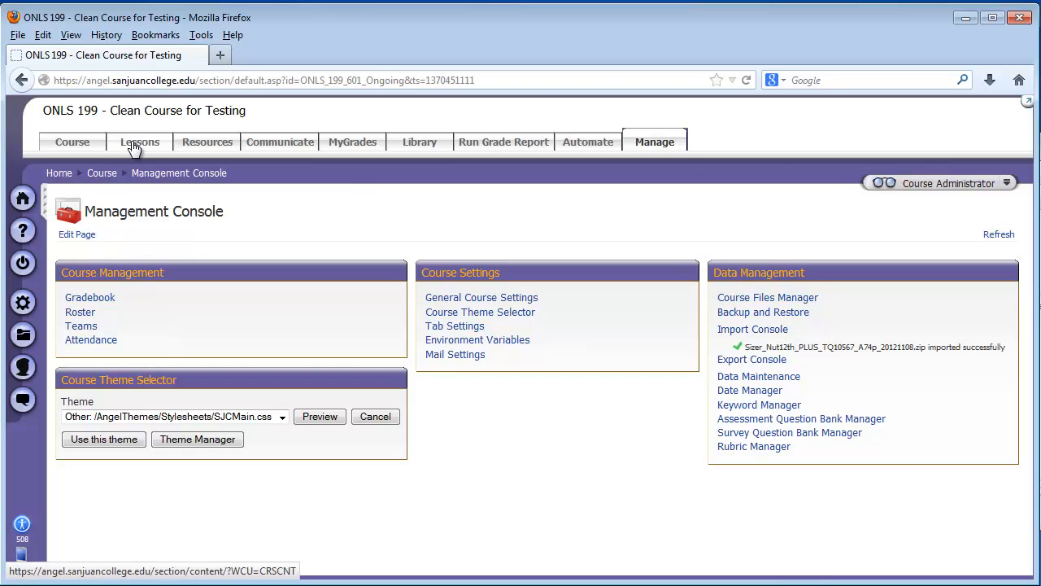
# Step: Create a new page in the course's Lessons and title it "Audio Presentation"
pyautogui.click(140, 144)
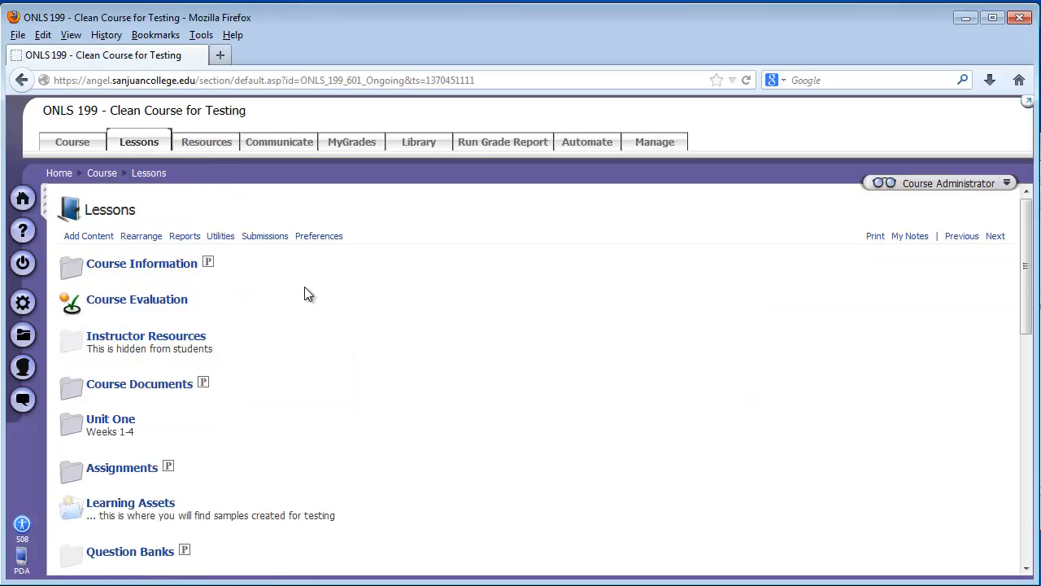
pyautogui.scroll(-10, 167, 423)
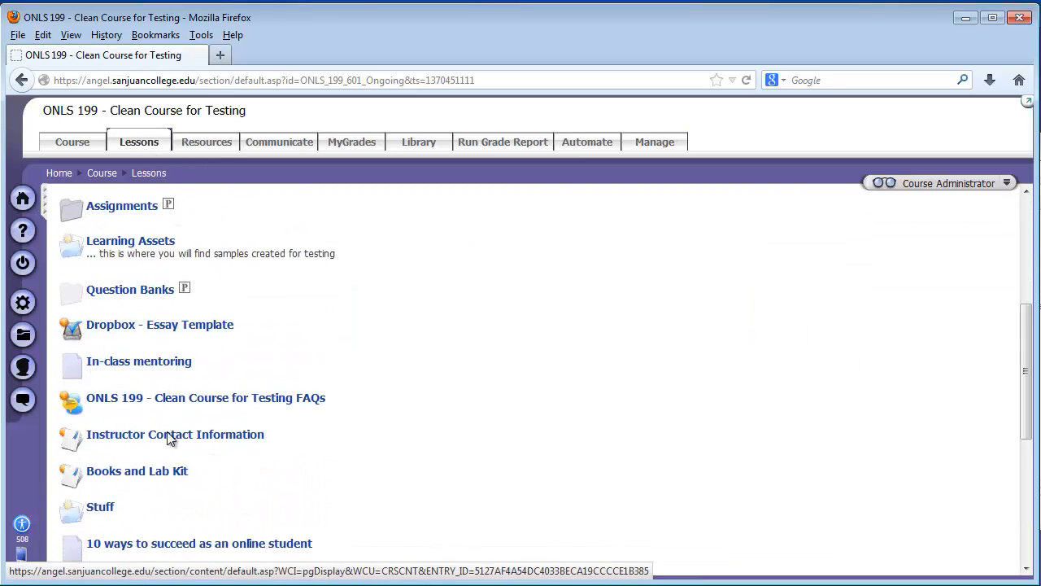
pyautogui.scroll(10, 165, 432)
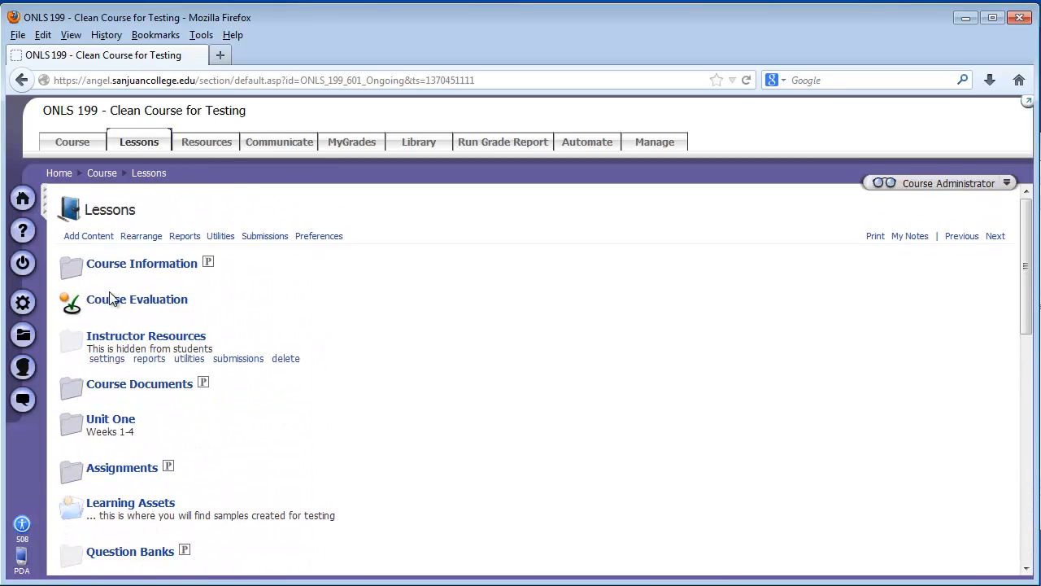
pyautogui.click(90, 236)
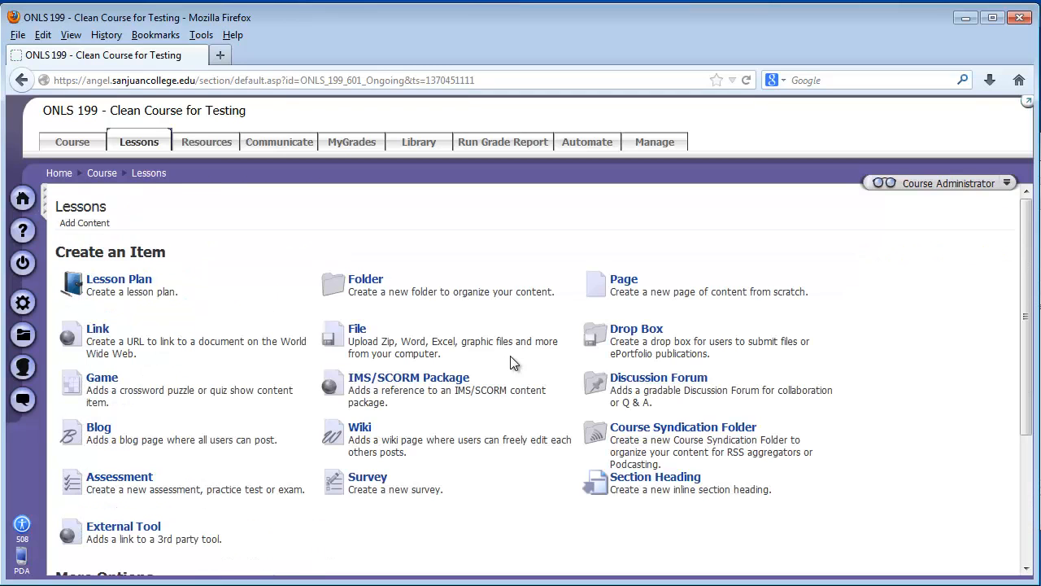
pyautogui.click(623, 281)
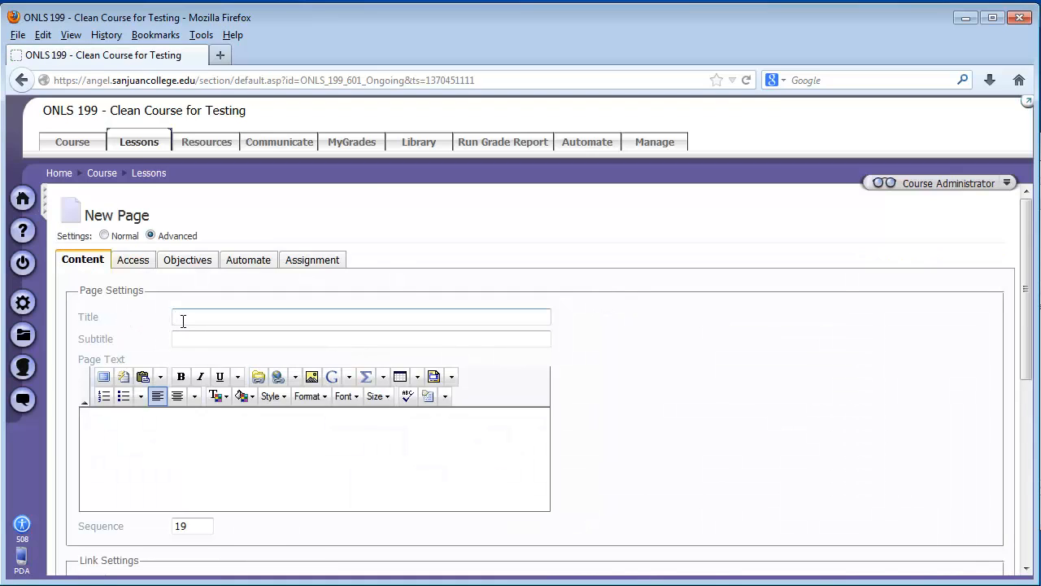
pyautogui.write('Audio')
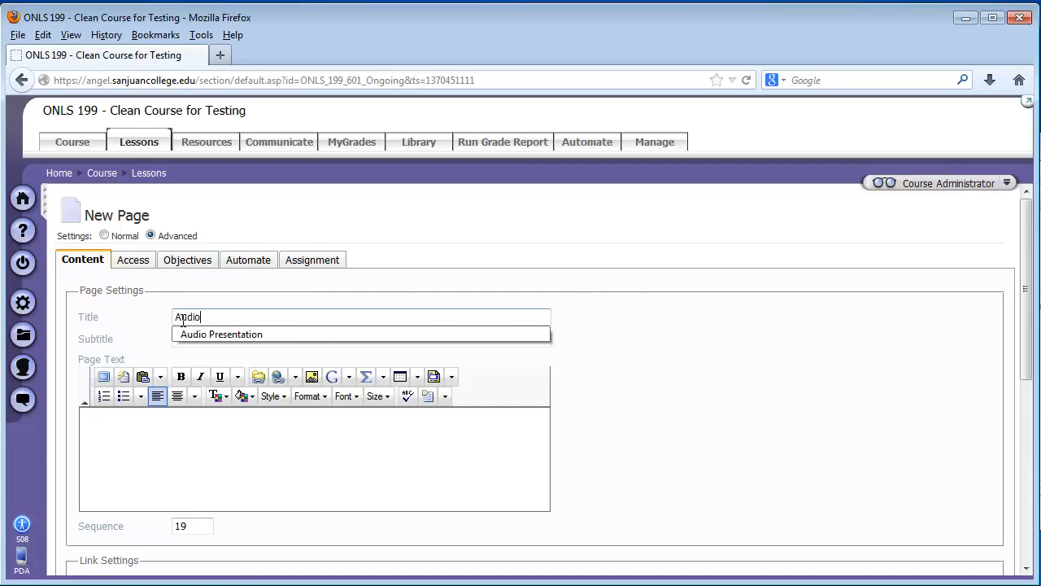
pyautogui.write(' Presentation')
pyautogui.press('Tab')
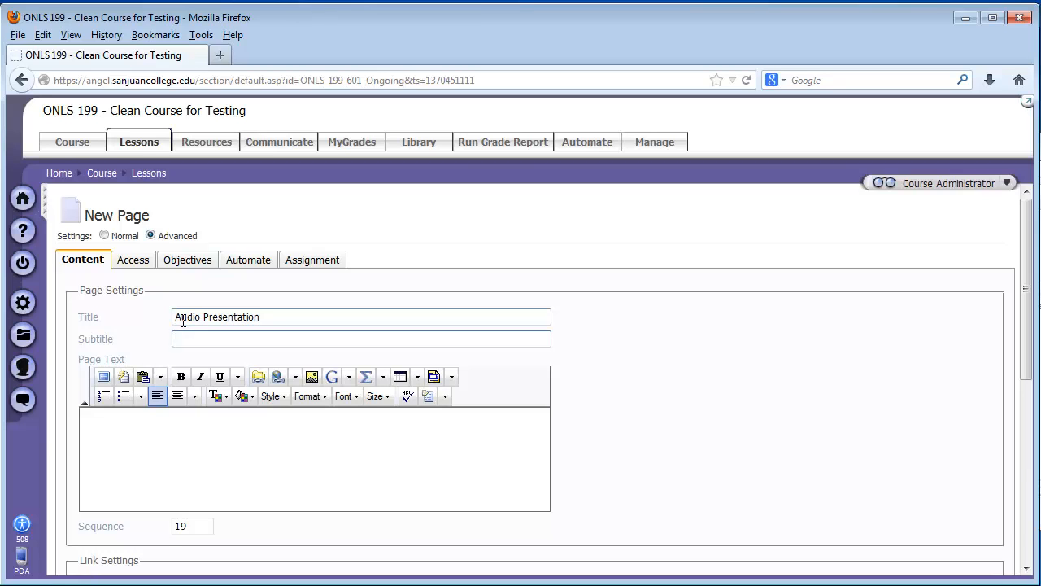
# Step: Start a media insertion in the page text and choose Kalimba.mp3 from the course's Audio folder as its source
pyautogui.click(196, 439)
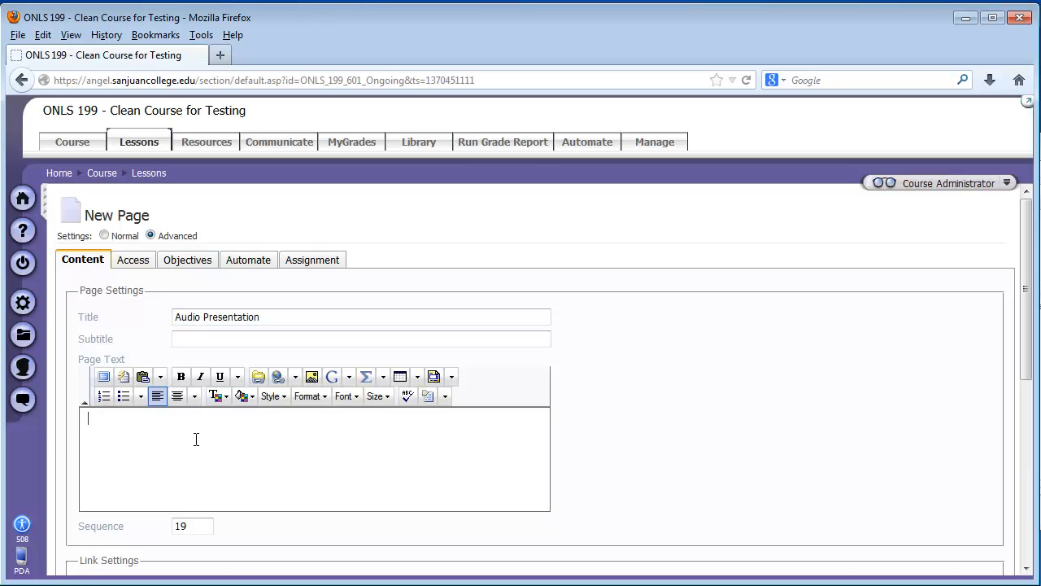
pyautogui.click(348, 377)
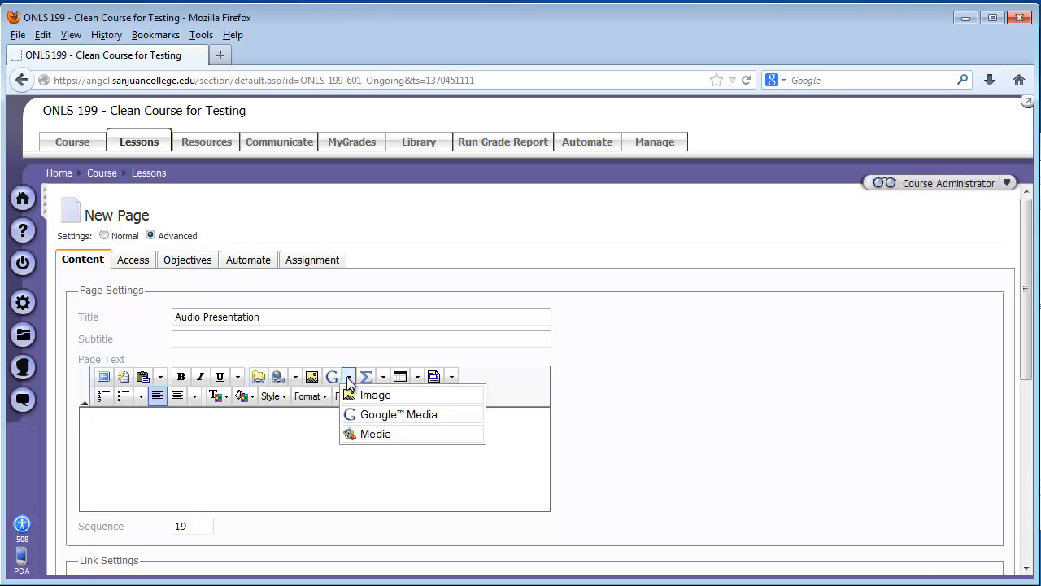
pyautogui.click(362, 436)
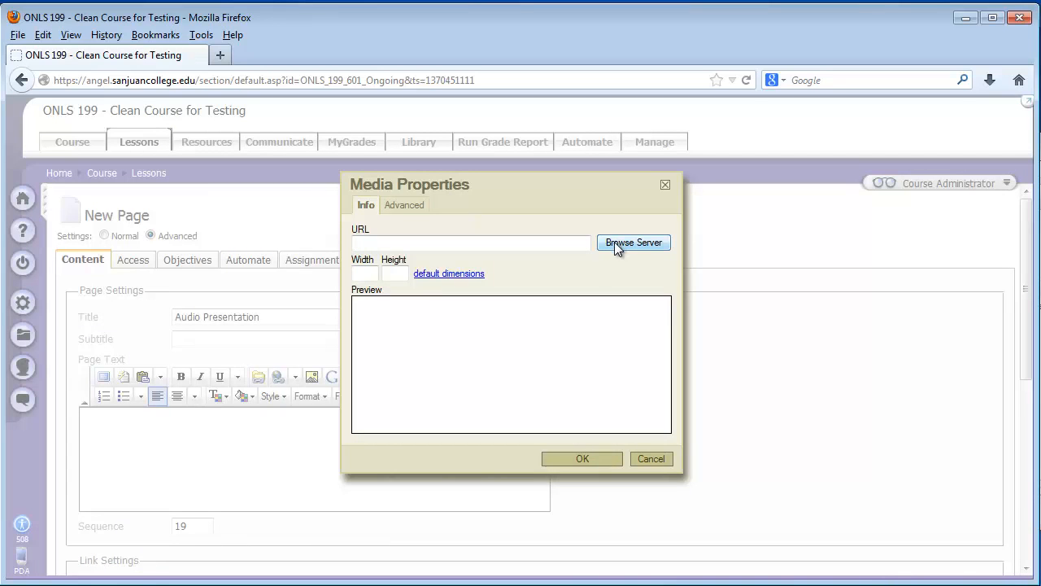
pyautogui.click(614, 241)
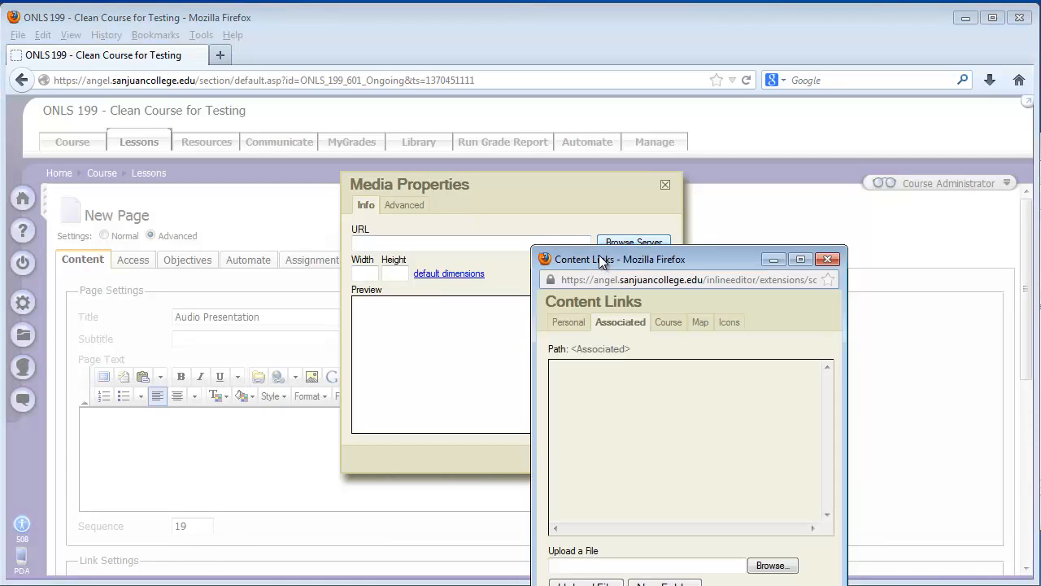
pyautogui.moveTo(598, 255); pyautogui.dragTo(321, 135)
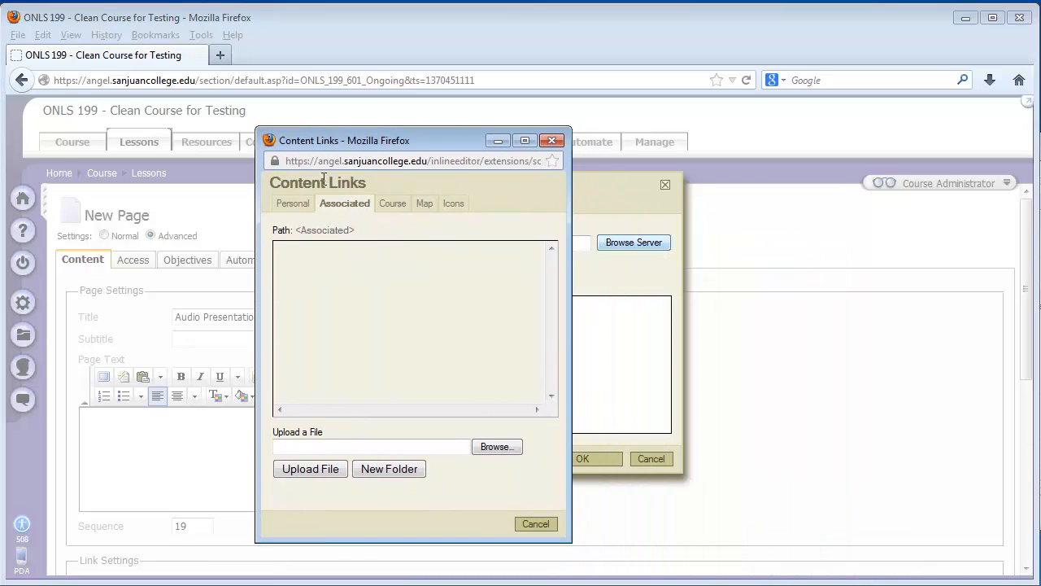
pyautogui.click(391, 209)
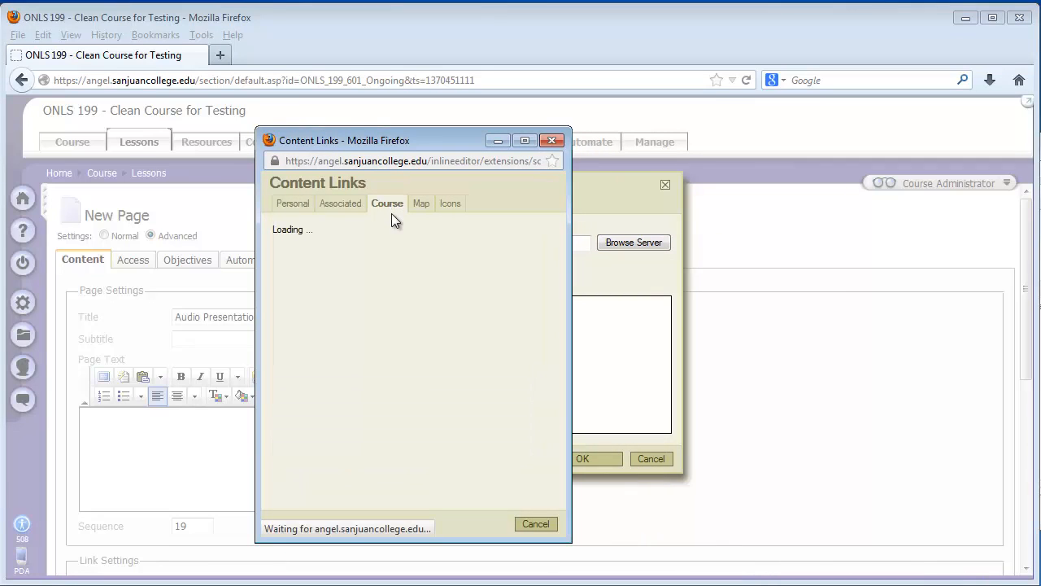
pyautogui.click(295, 253)
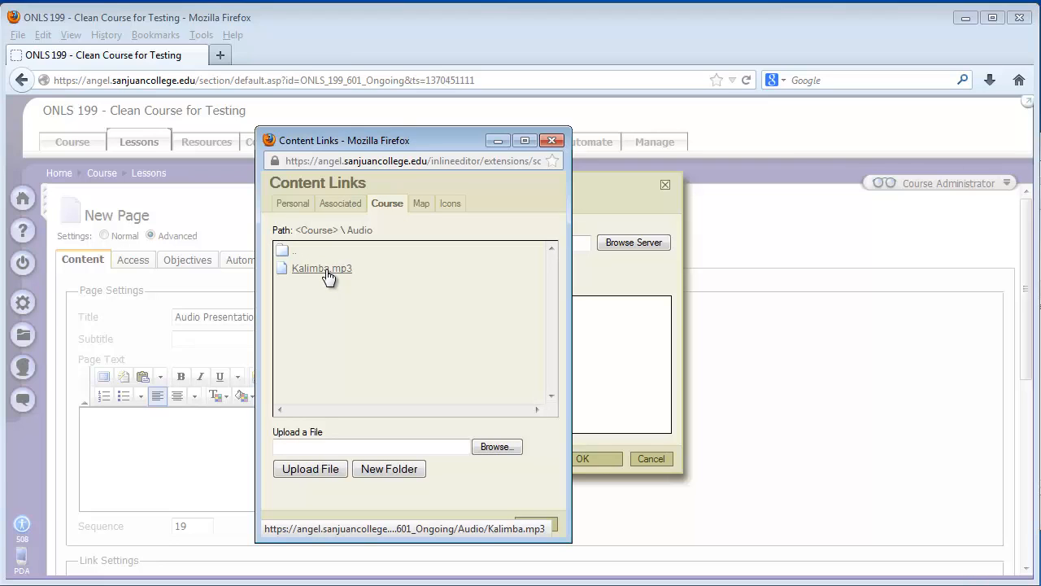
pyautogui.click(322, 268)
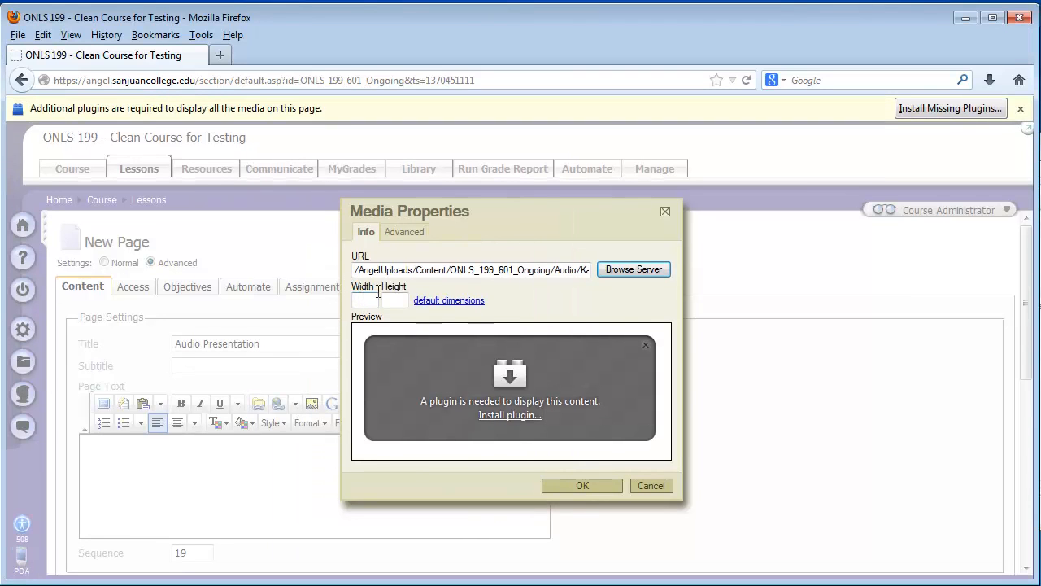
# Step: Try to install the missing browser plugin for the media preview and close the Plugin Finder Service
pyautogui.click(902, 110)
pyautogui.moveTo(781, 215); pyautogui.dragTo(695, 219)
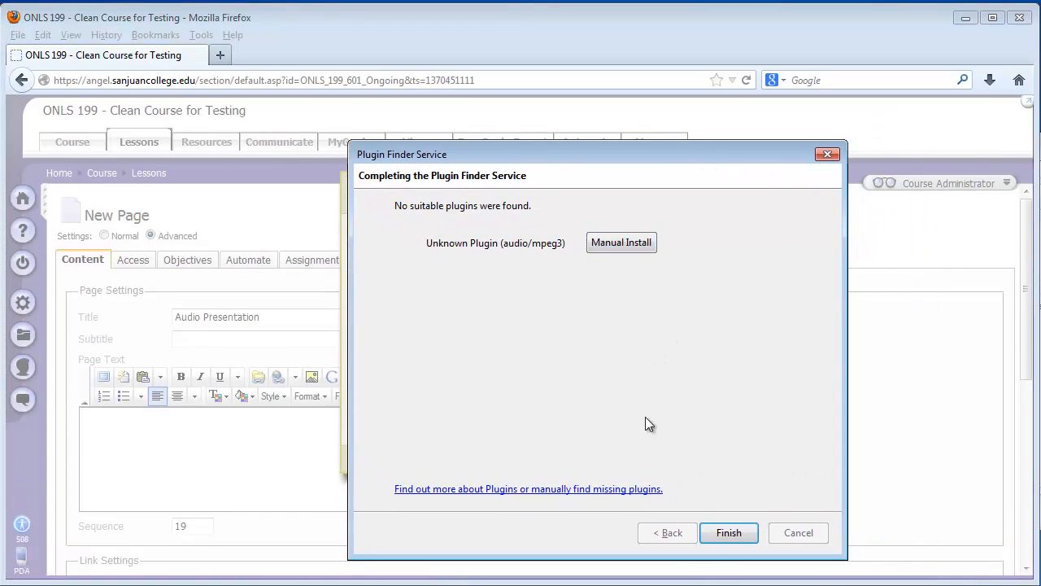
pyautogui.click(730, 537)
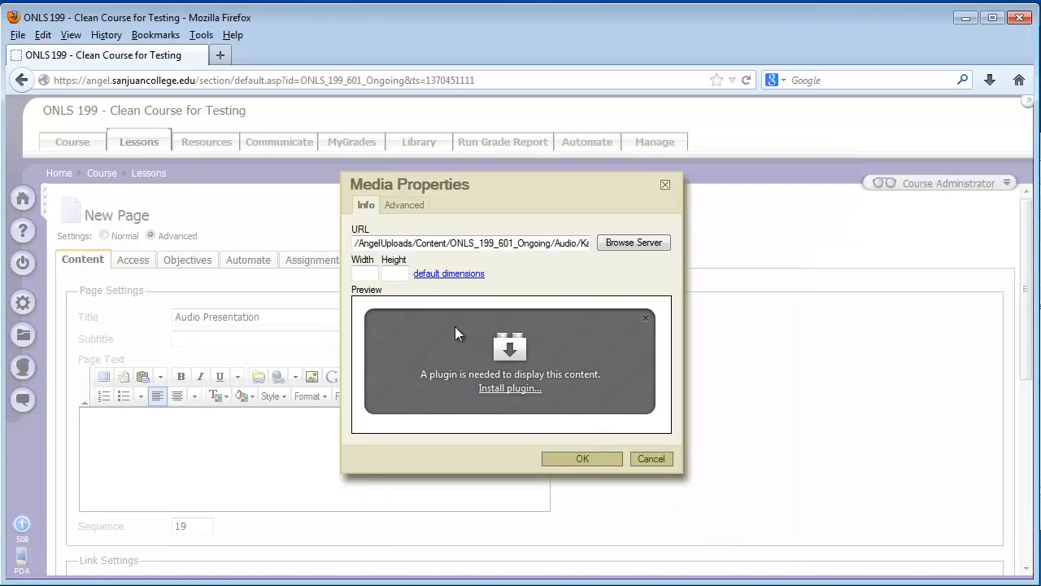
# Step: Apply the default dimensions to the Kalimba.mp3 media, insert it in the page text and save the new page
pyautogui.click(429, 276)
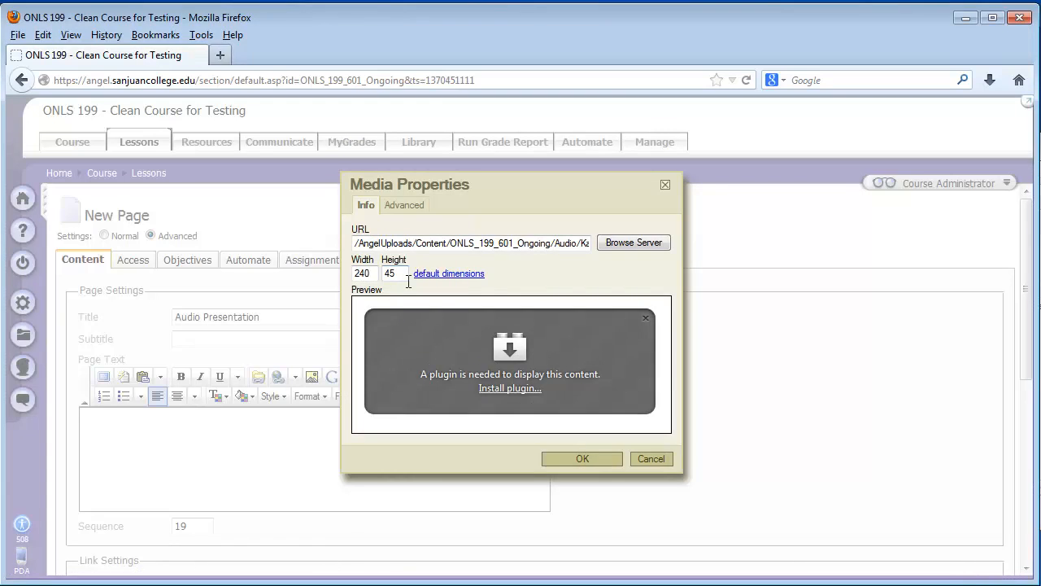
pyautogui.click(580, 460)
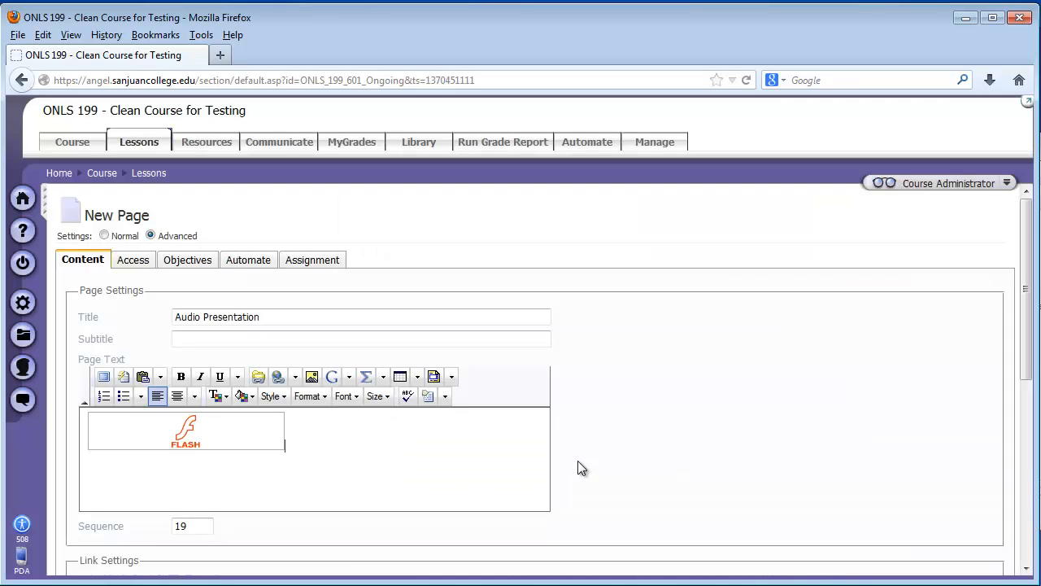
pyautogui.scroll(-7, 206, 516)
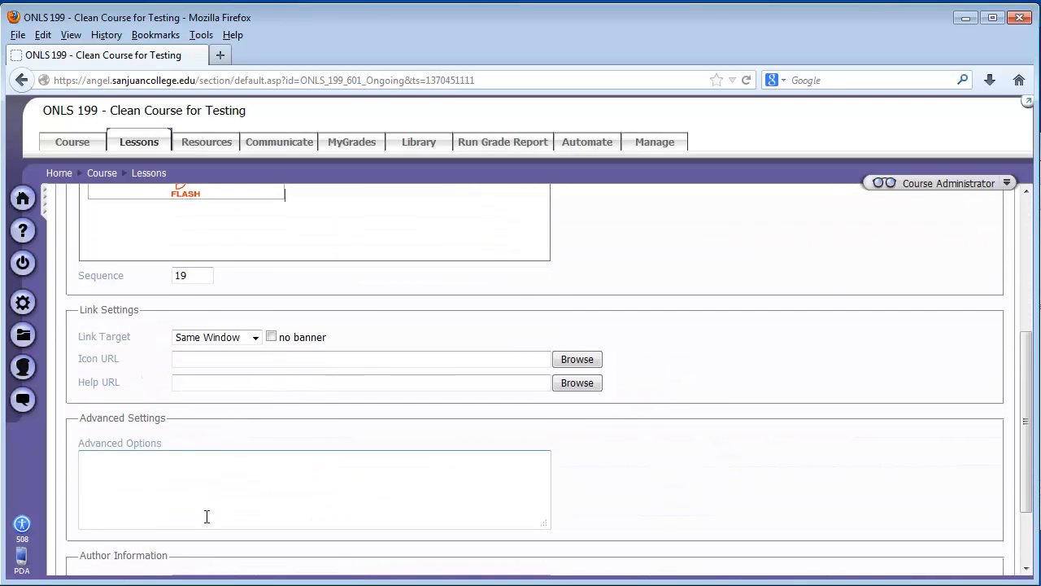
pyautogui.click(81, 561)
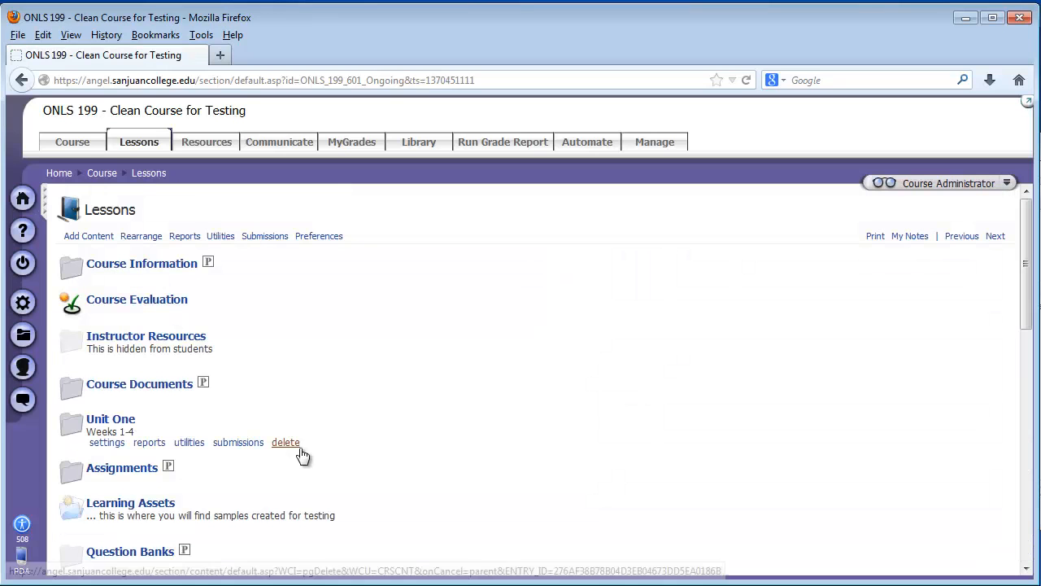
# Step: Open the last Audio Presentation page in the Lessons list
pyautogui.scroll(-7, 291, 452)
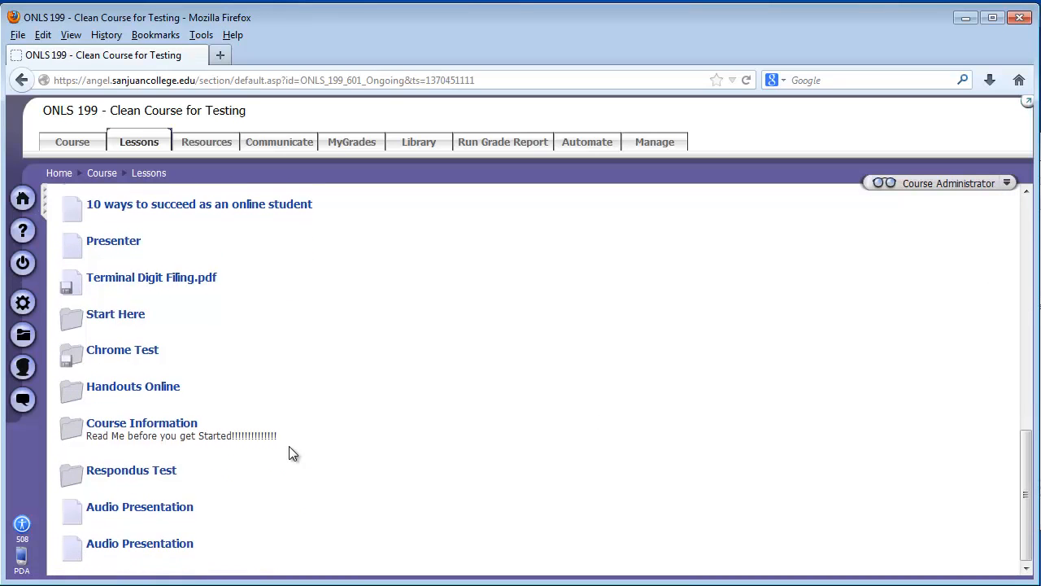
pyautogui.click(122, 543)
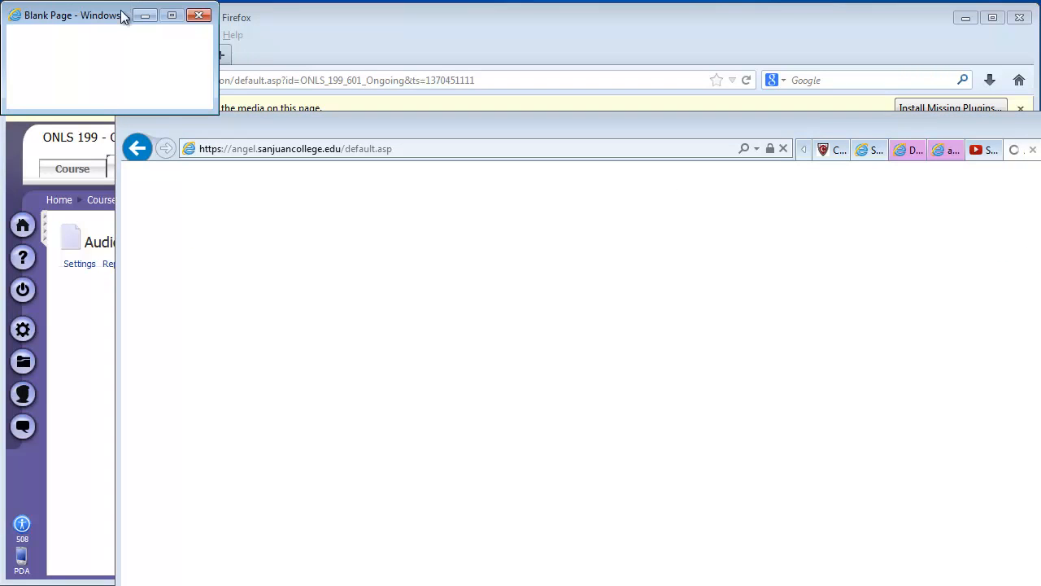
# Step: Switch to Internet Explorer and log on to ANGEL with the account username and password
pyautogui.moveTo(360, 133); pyautogui.dragTo(246, 26)
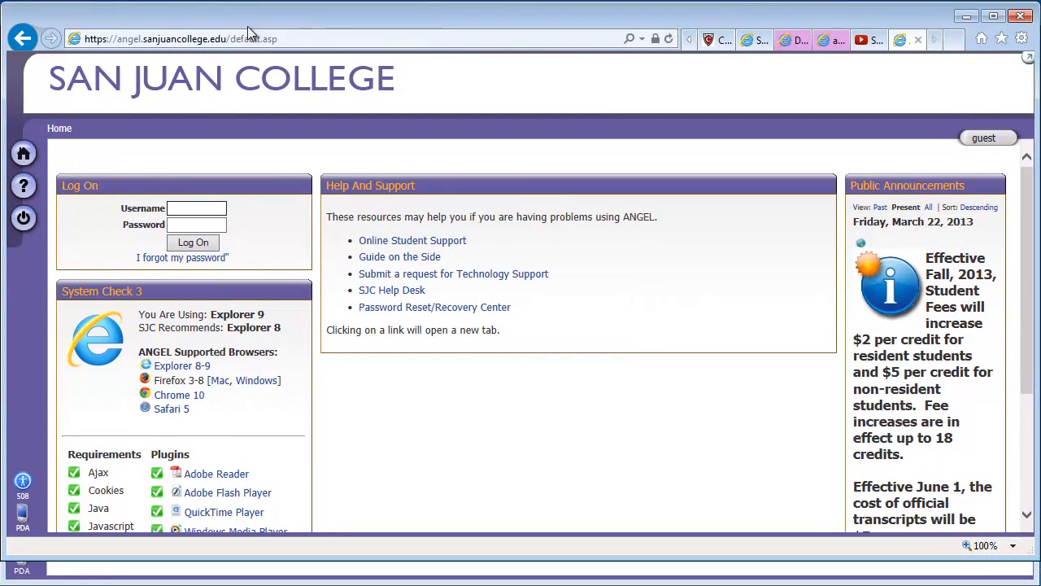
pyautogui.write('osadmin')
pyautogui.press('Tab')
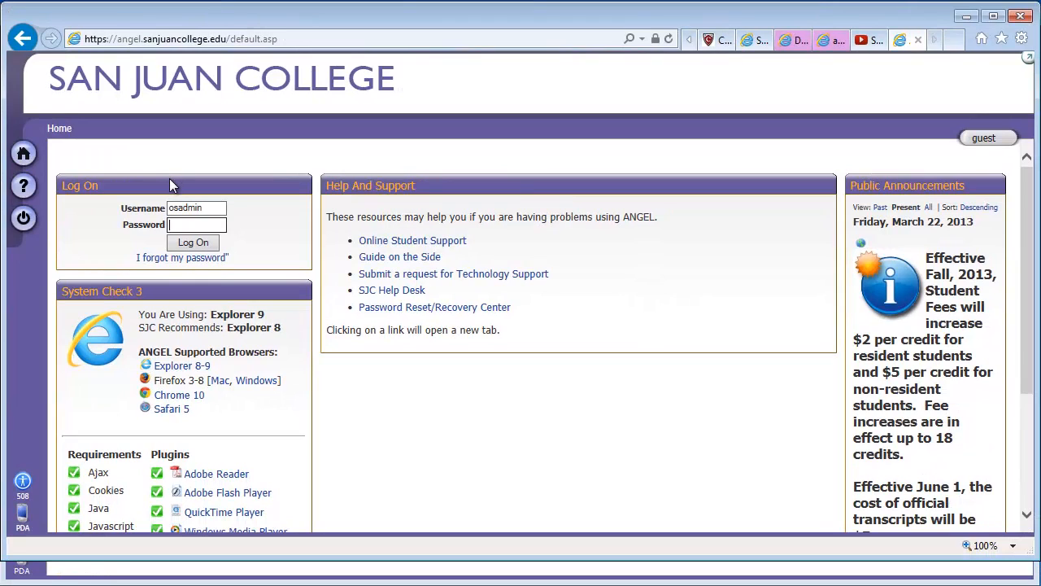
pyautogui.write('************')
pyautogui.press('Return')
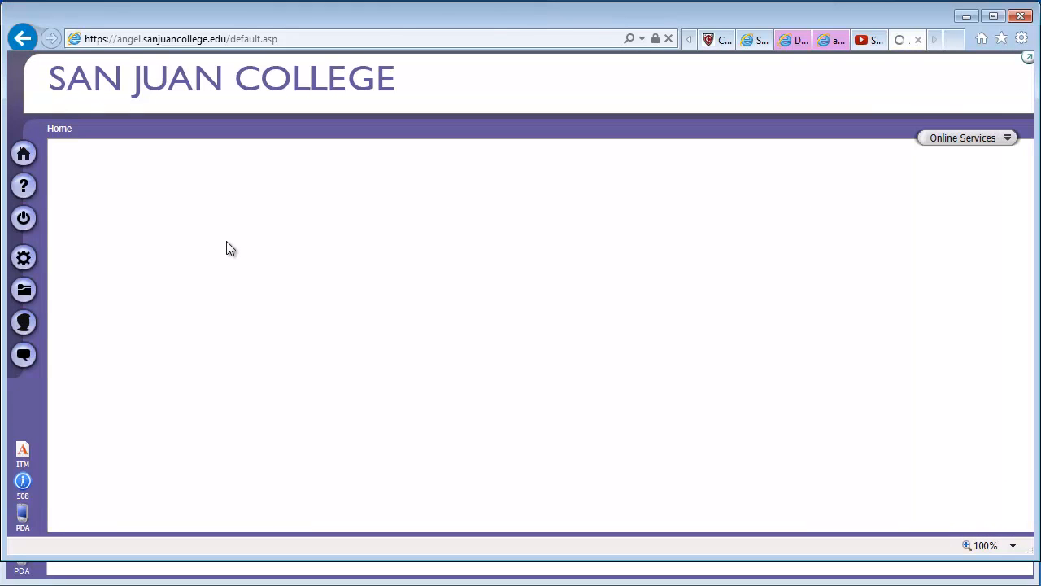
# Step: Search the Course Manager for "clean course" and open the ONLS 199 - Clean Course for Testing course
pyautogui.click(24, 258)
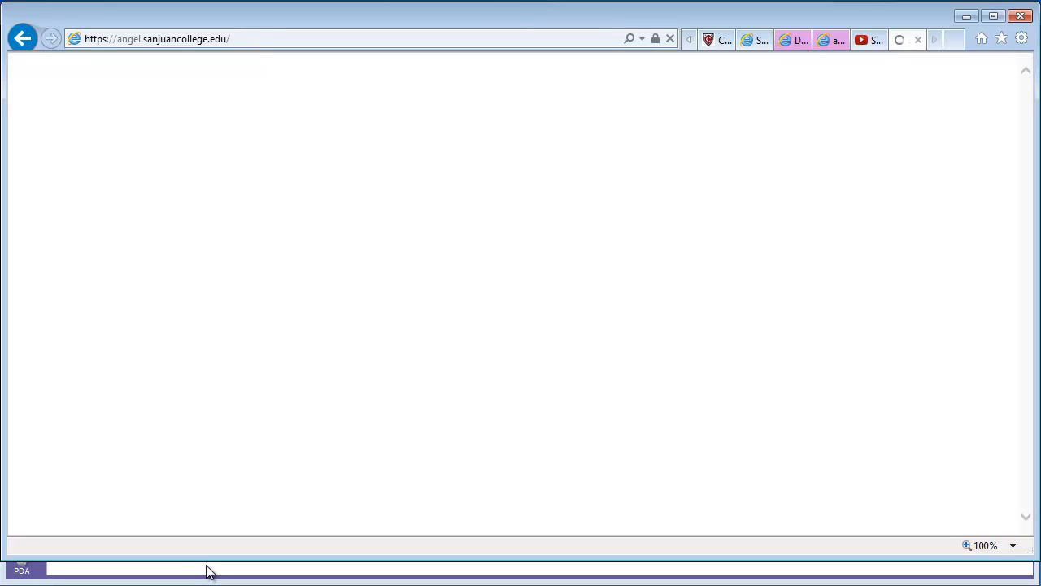
pyautogui.moveTo(207, 559); pyautogui.dragTo(202, 584)
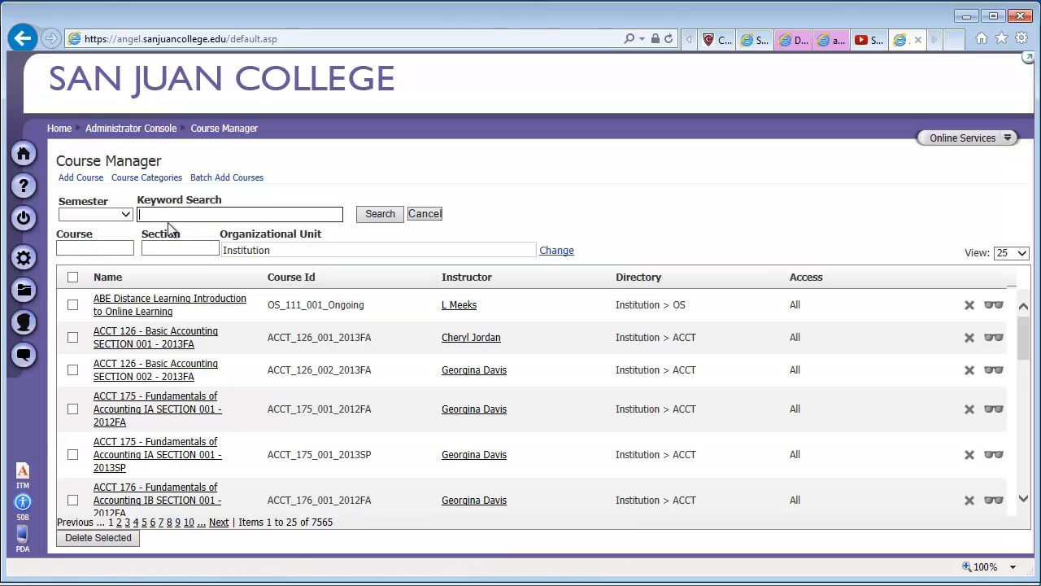
pyautogui.write('clean course')
pyautogui.press('Return')
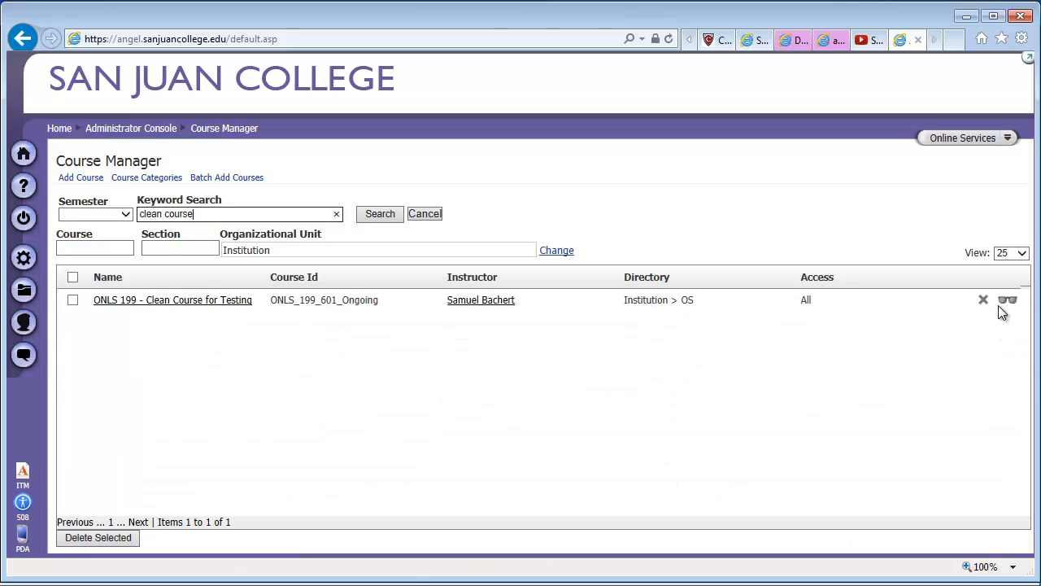
pyautogui.click(1007, 300)
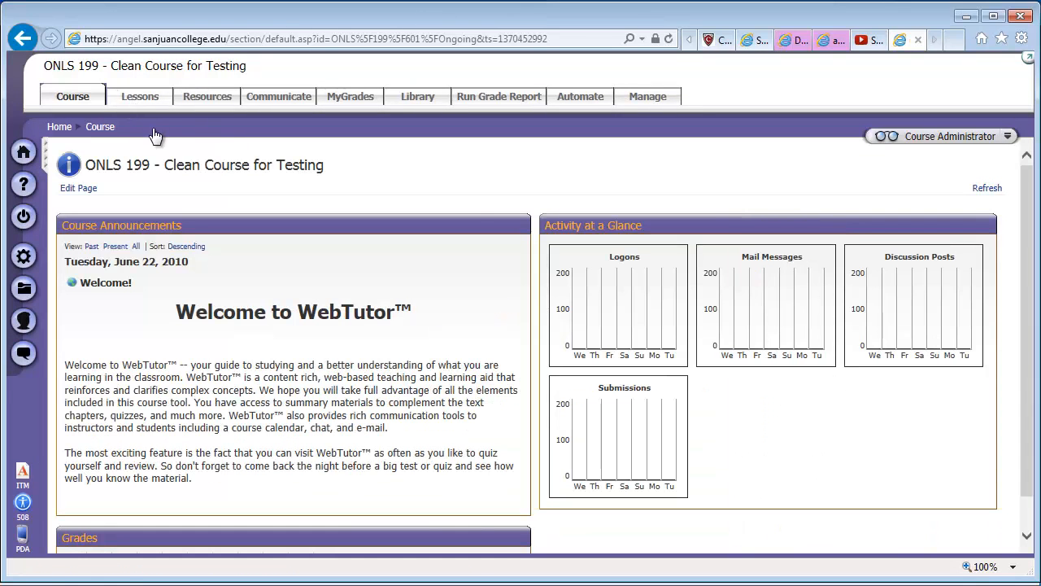
# Step: Open the last Audio Presentation page in the course's Lessons and pause its audio player
pyautogui.click(139, 98)
pyautogui.scroll(-7, 281, 365)
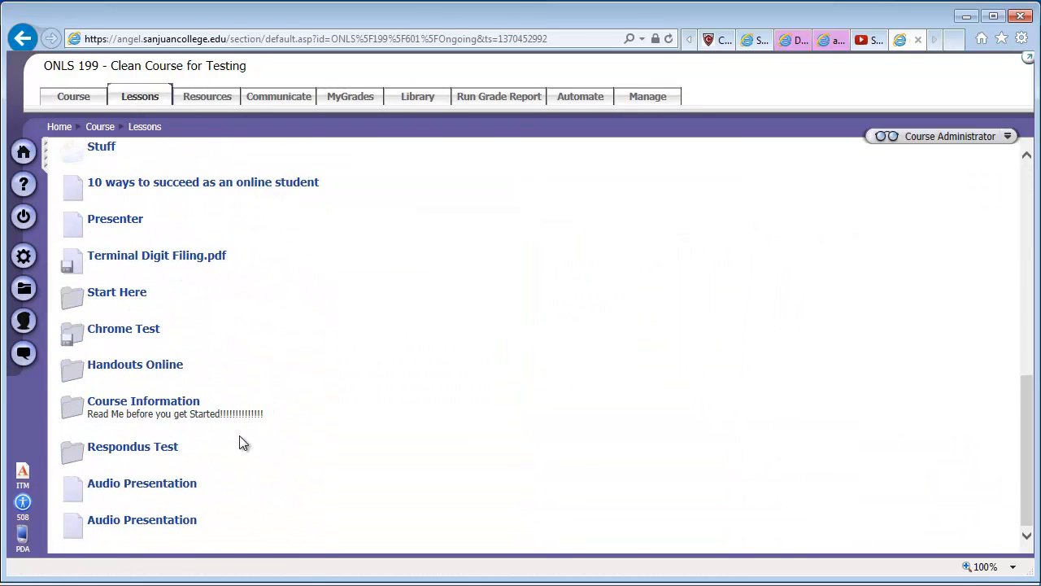
pyautogui.click(143, 522)
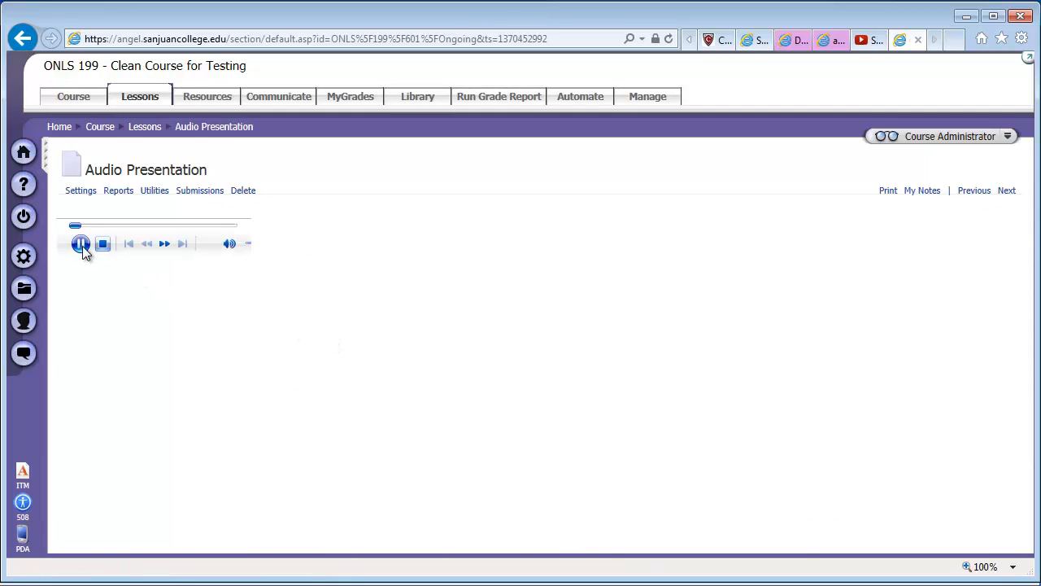
pyautogui.click(78, 244)
# Step: Open the Audio Presentation page's settings and try to reach the media properties of the embedded player
pyautogui.click(81, 195)
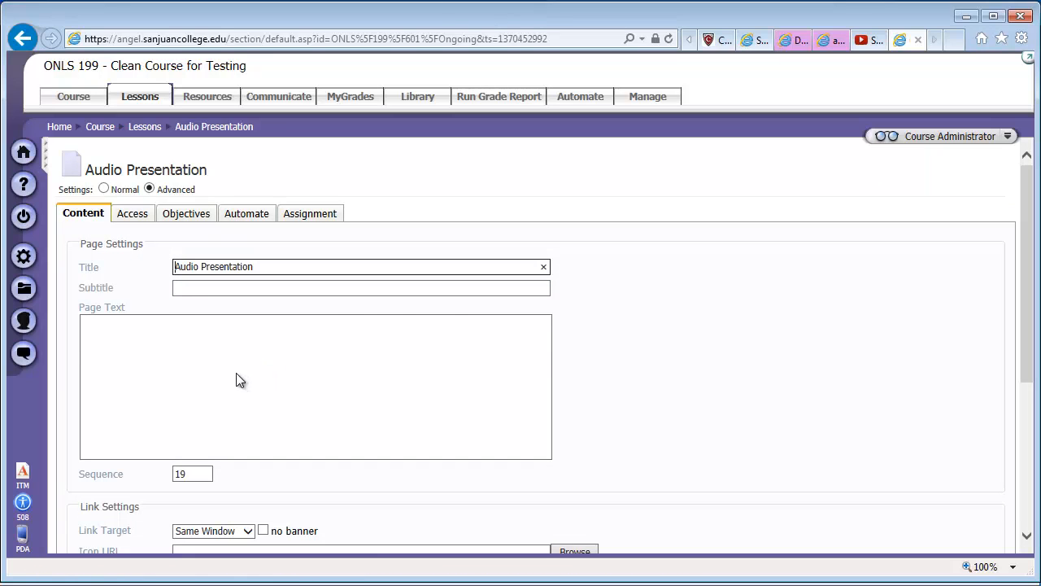
pyautogui.click(209, 379)
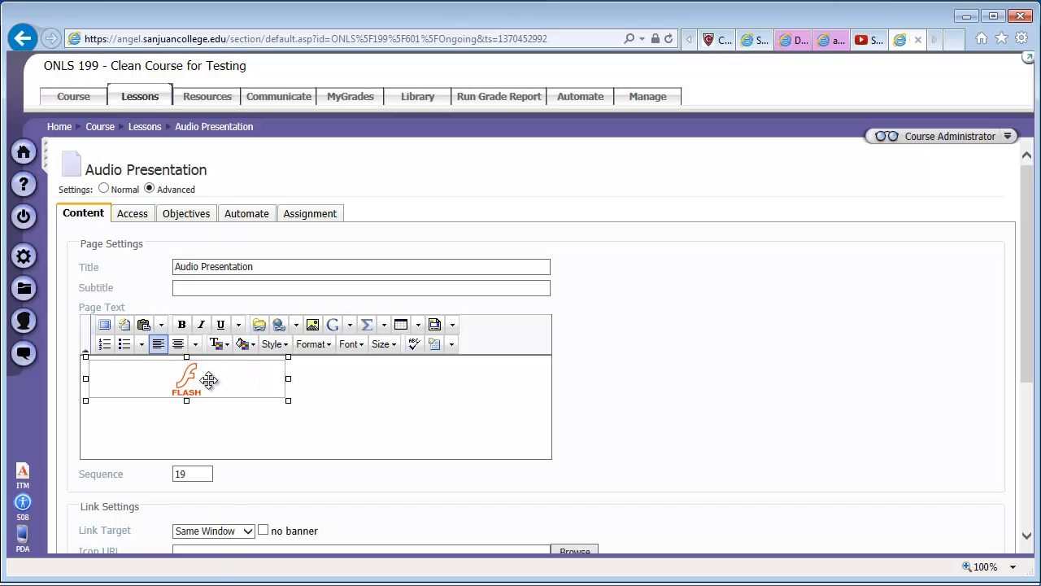
pyautogui.rightClick(192, 385)
pyautogui.click(244, 383)
pyautogui.rightClick(246, 382)
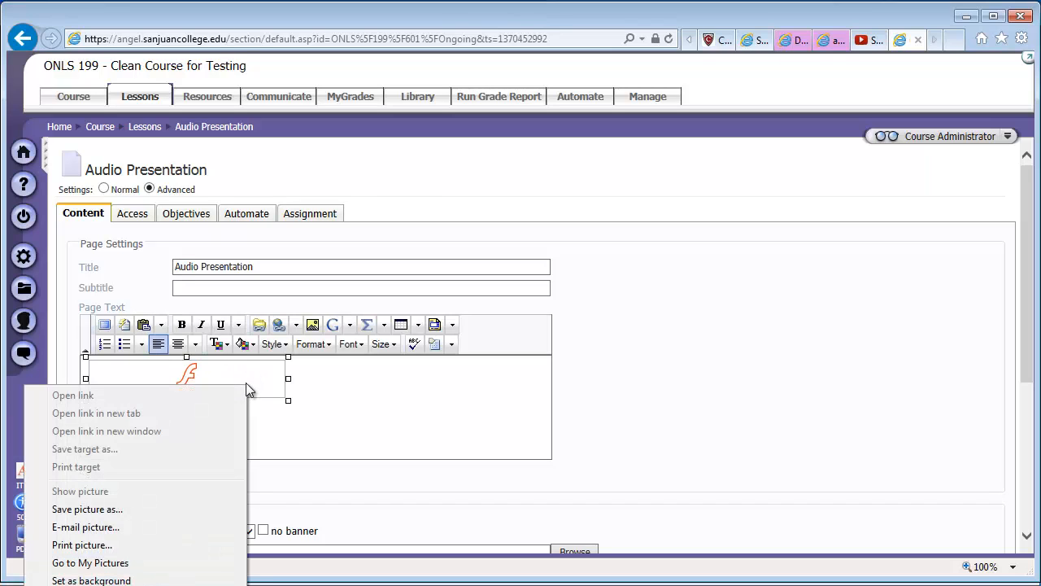
pyautogui.click(311, 406)
pyautogui.click(268, 394)
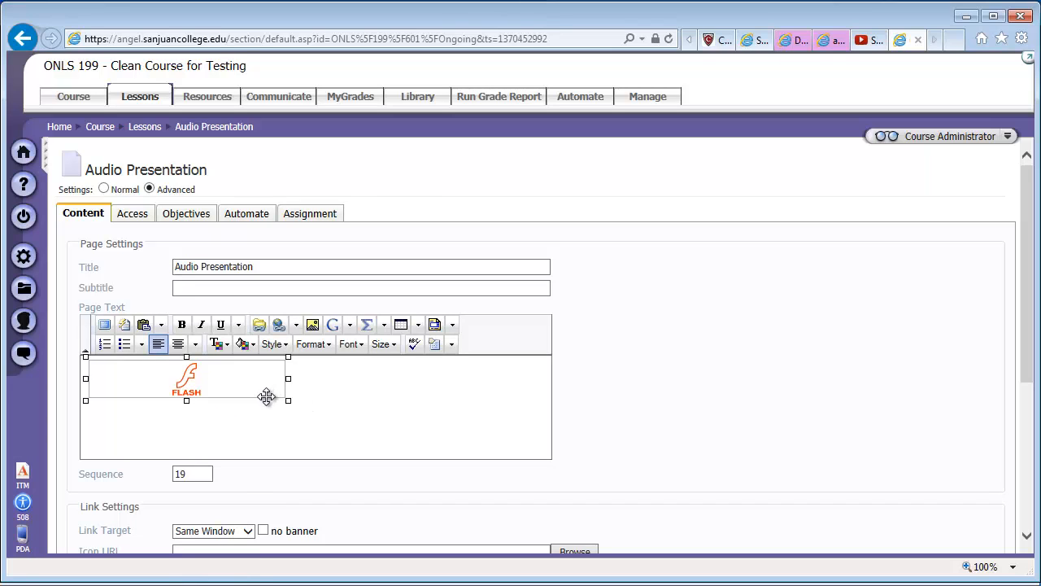
pyautogui.rightClick(266, 396)
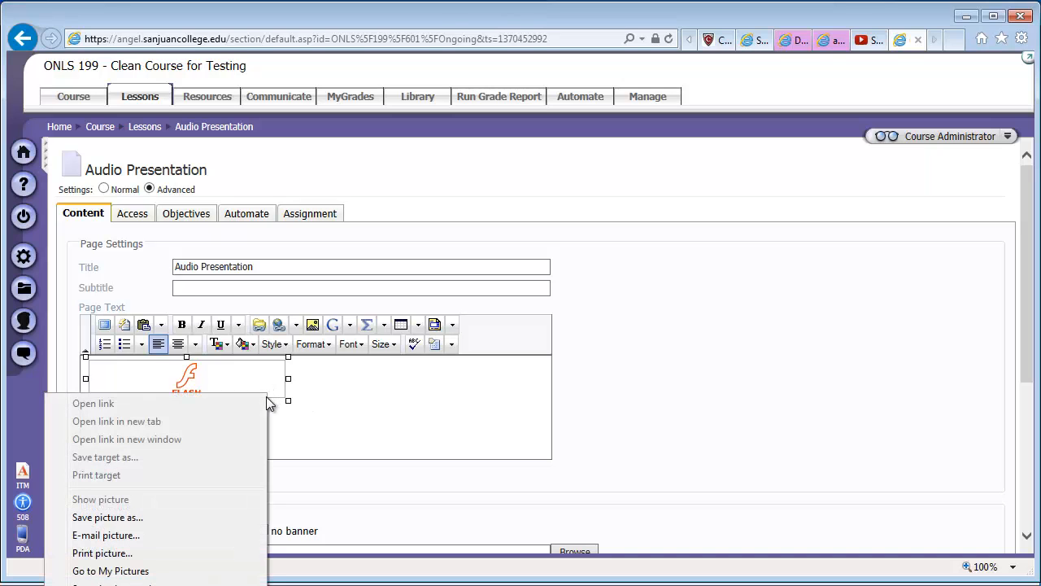
pyautogui.click(320, 405)
# Step: Switch back to Firefox, set the embedded media's width to 300 in the Audio Presentation page and save the page
pyautogui.moveTo(769, 10); pyautogui.dragTo(767, 126)
pyautogui.click(602, 11)
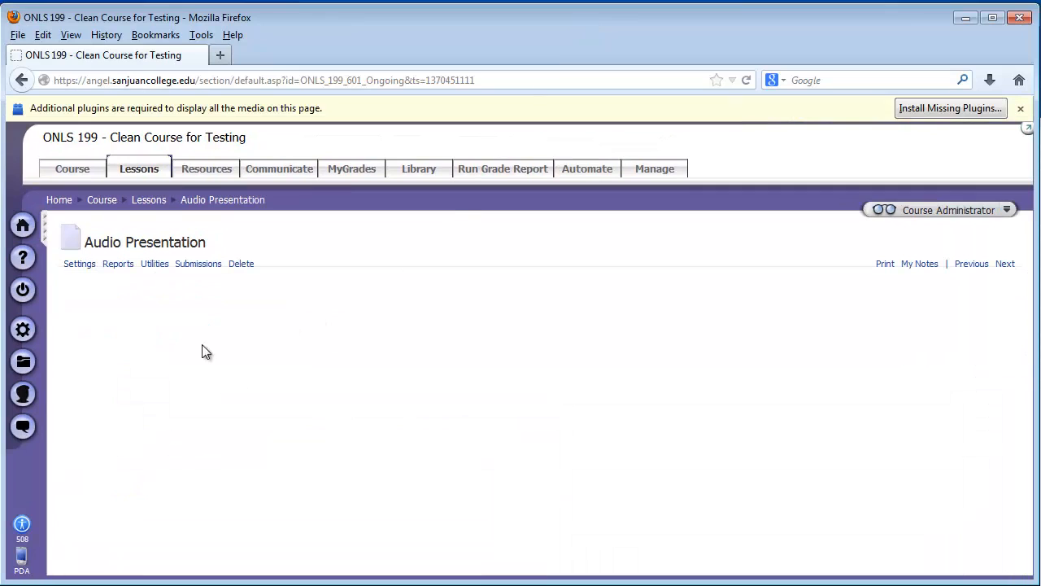
pyautogui.click(79, 263)
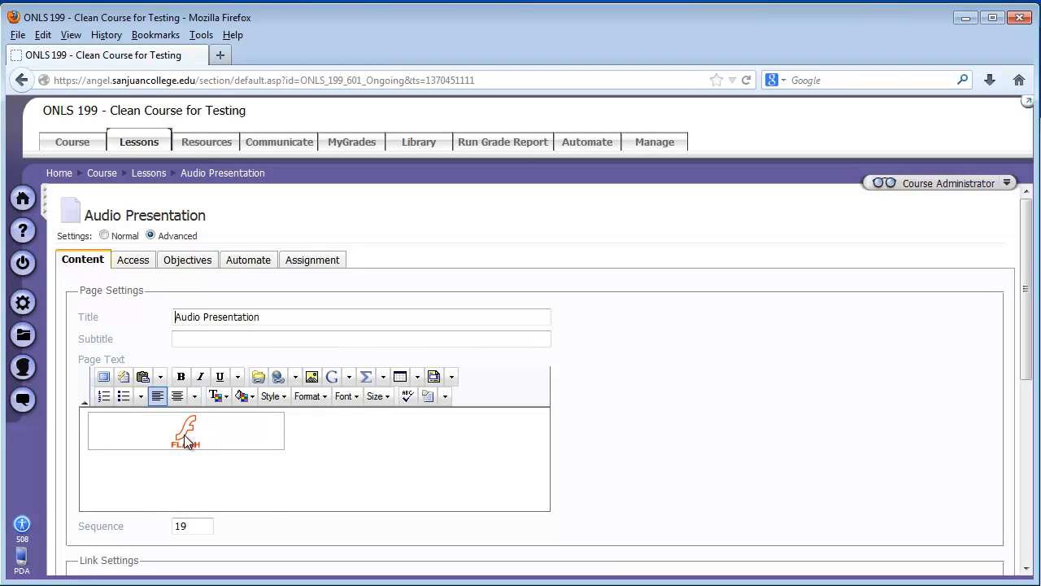
pyautogui.rightClick(185, 437)
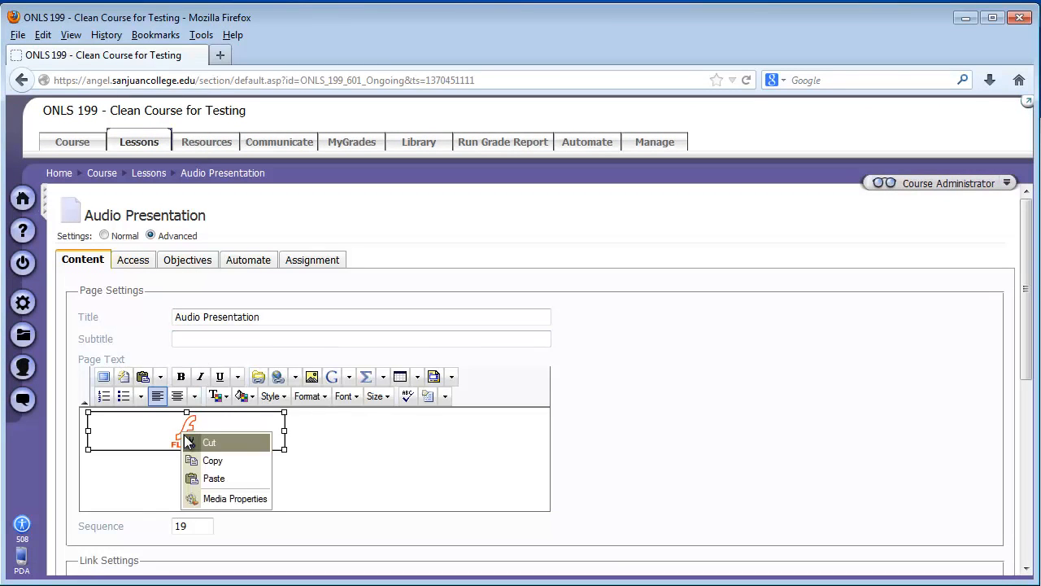
pyautogui.click(235, 499)
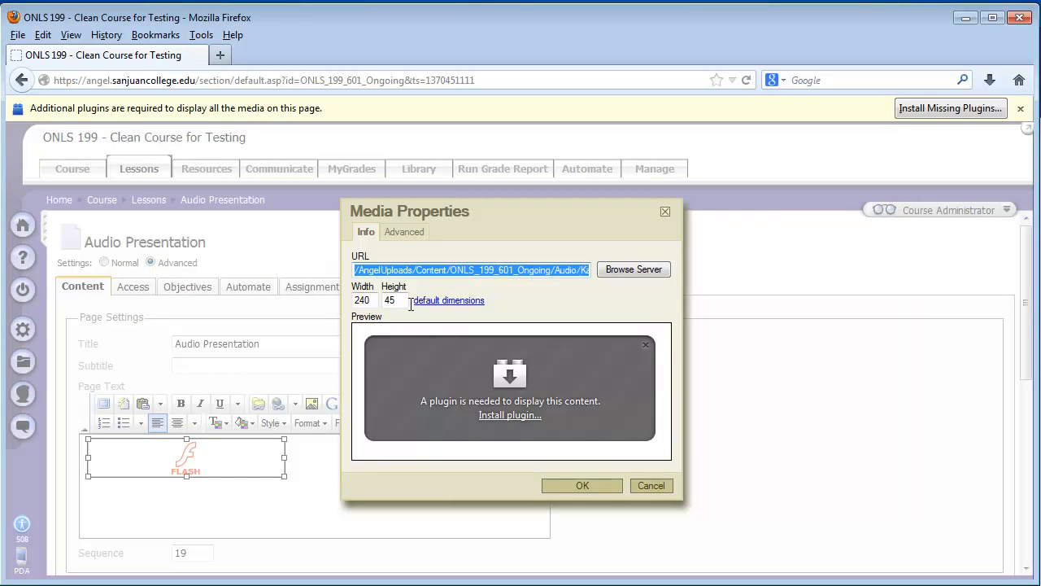
pyautogui.moveTo(368, 300); pyautogui.dragTo(350, 301)
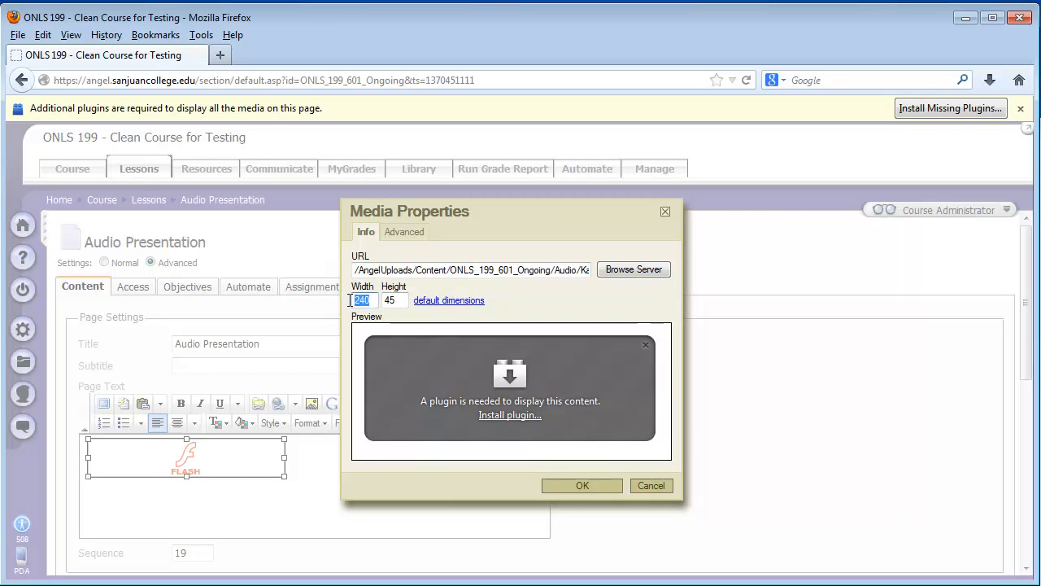
pyautogui.write('300')
pyautogui.click(570, 485)
pyautogui.scroll(-5, 268, 496)
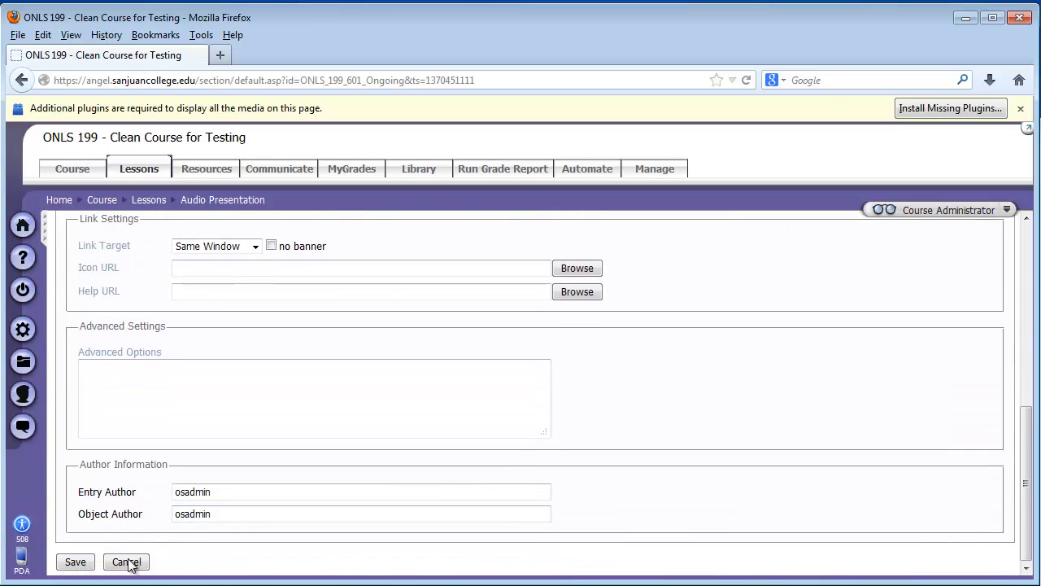
pyautogui.click(70, 565)
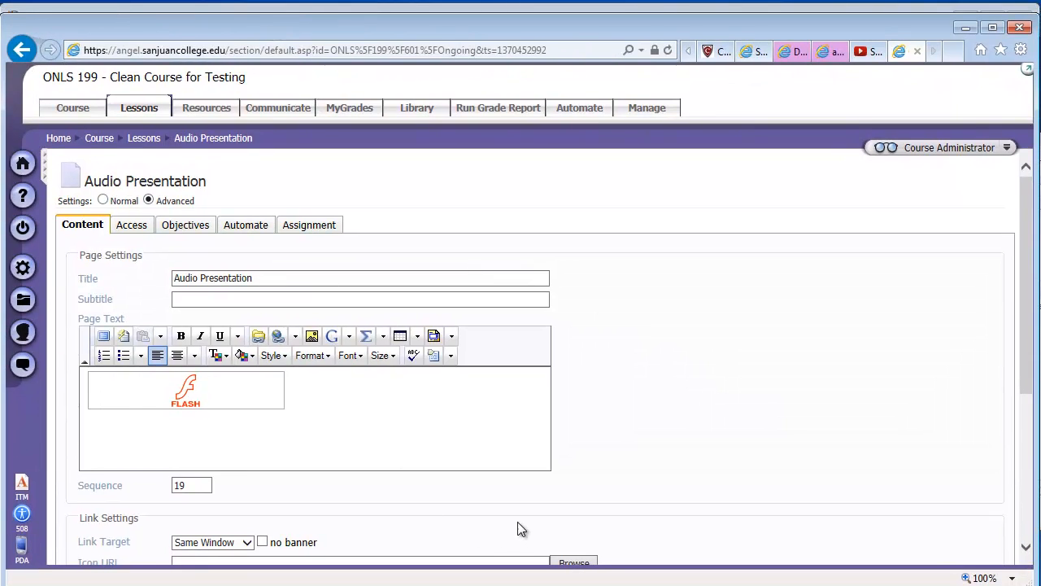
# Step: In Internet Explorer, cancel the page settings edit and check the audio player by pausing playback and adjusting its volume
pyautogui.scroll(-3, 517, 547)
pyautogui.click(128, 556)
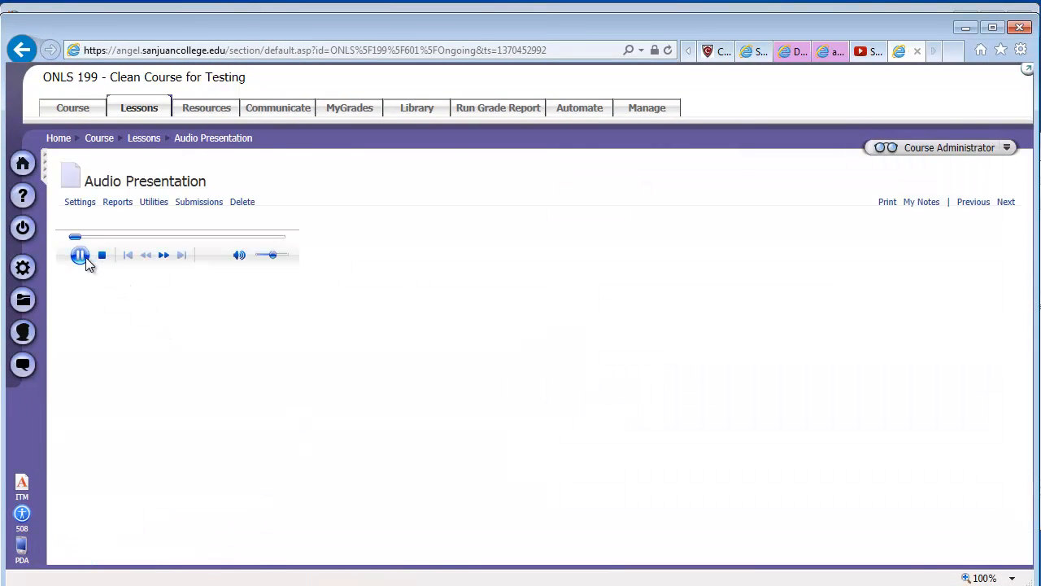
pyautogui.click(82, 255)
pyautogui.moveTo(273, 256); pyautogui.dragTo(278, 257)
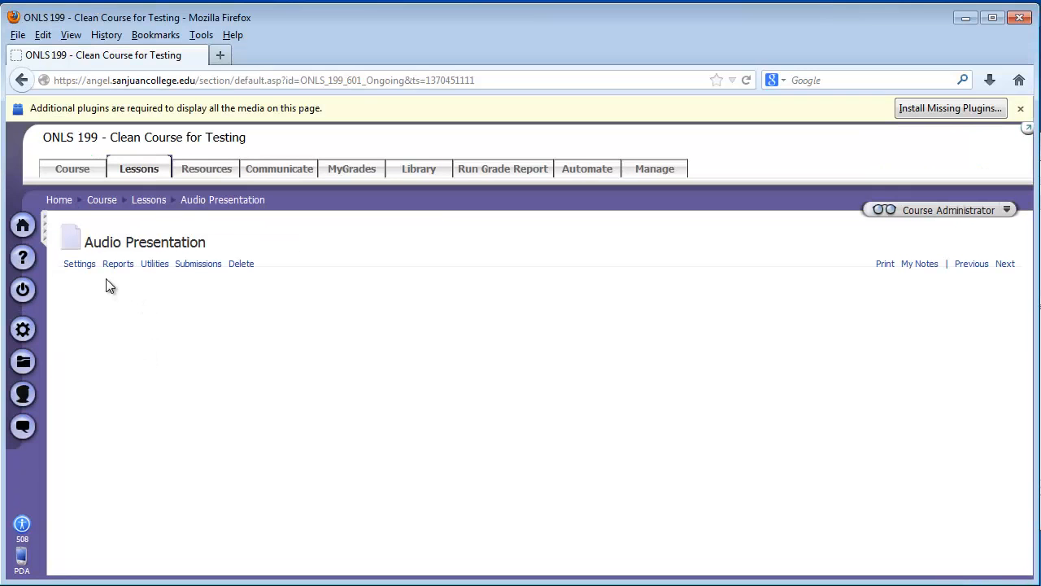
# Step: Turn off Auto-play in the advanced media properties of the player embedded in the Audio Presentation page and save the page
pyautogui.click(78, 265)
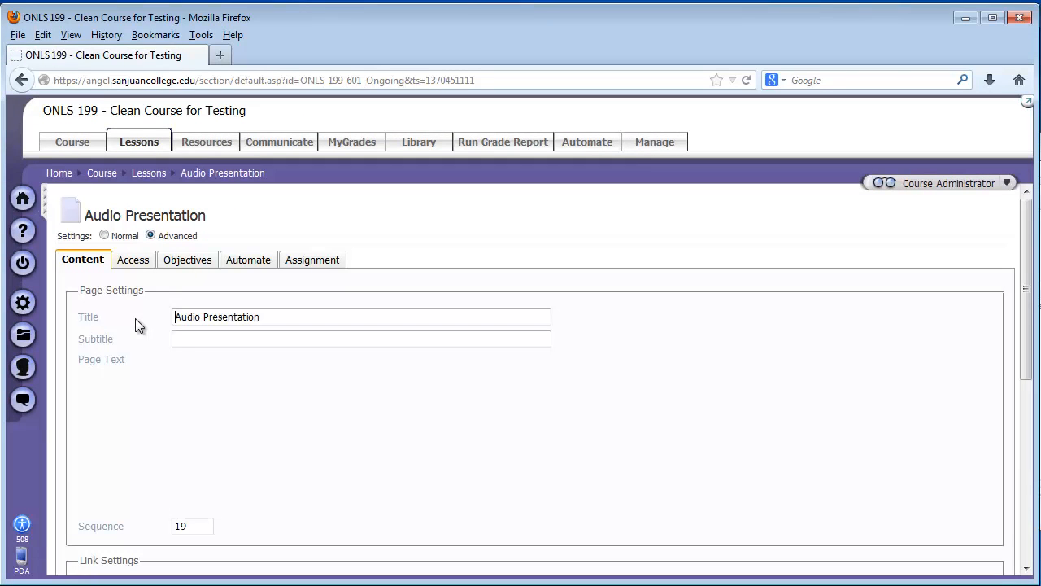
pyautogui.rightClick(150, 435)
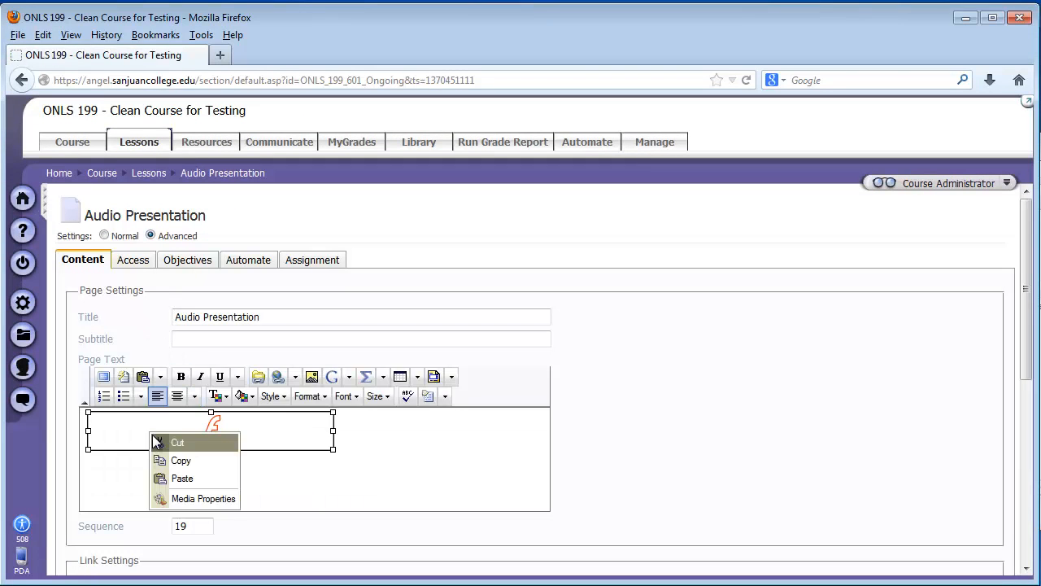
pyautogui.click(174, 499)
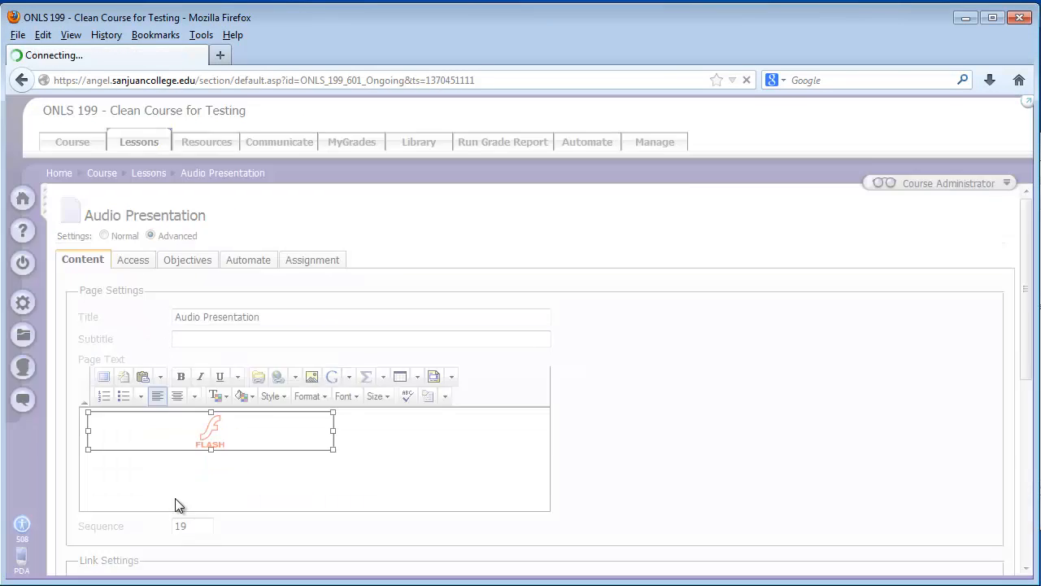
pyautogui.click(403, 232)
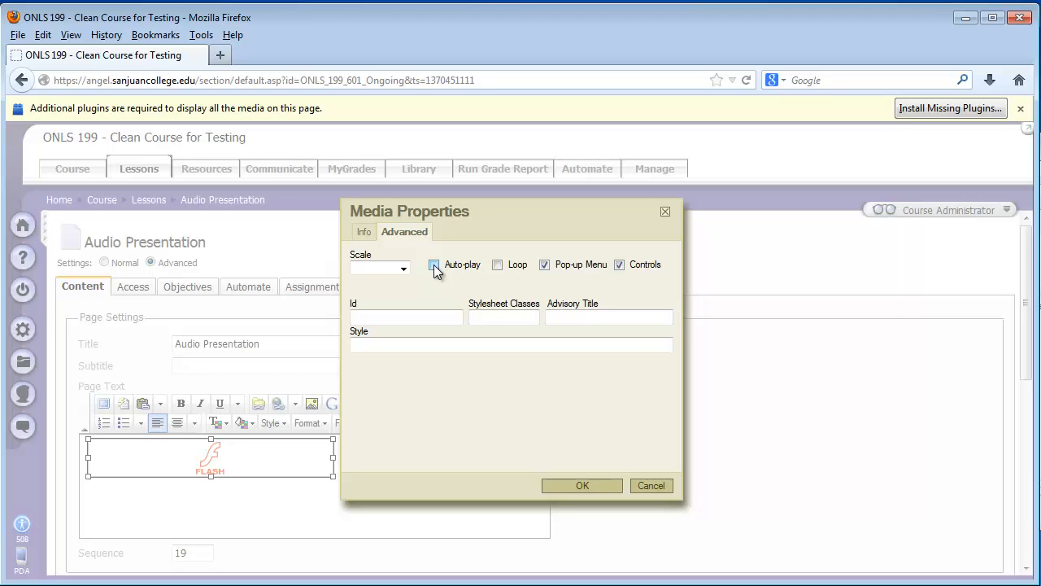
pyautogui.click(593, 487)
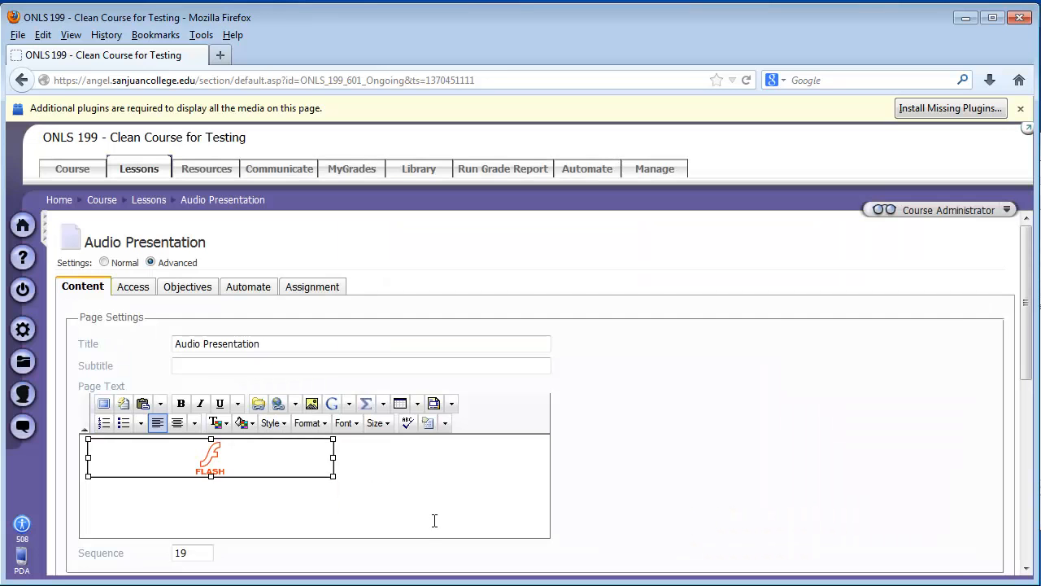
pyautogui.scroll(-10, 118, 513)
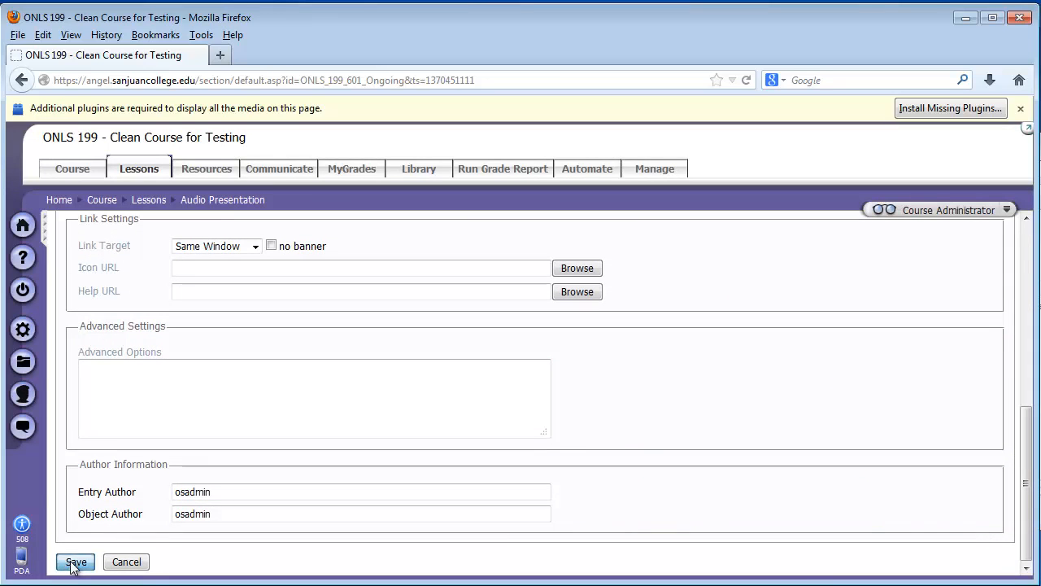
pyautogui.click(75, 561)
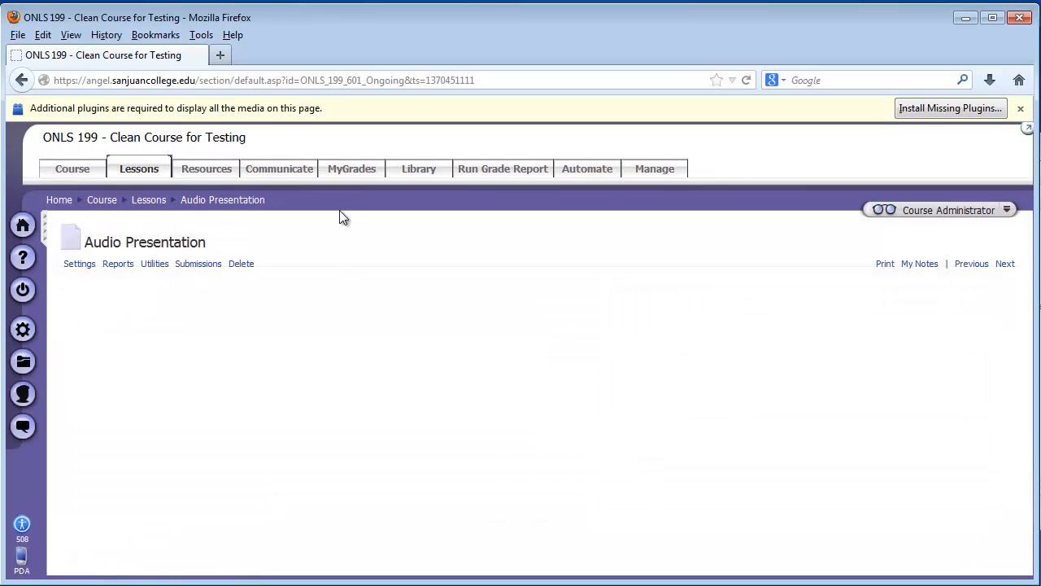
# Step: Switch to Internet Explorer, reopen the last Audio Presentation page from Lessons and test starting the audio player manually
pyautogui.hotkey('alt', 'Tab')
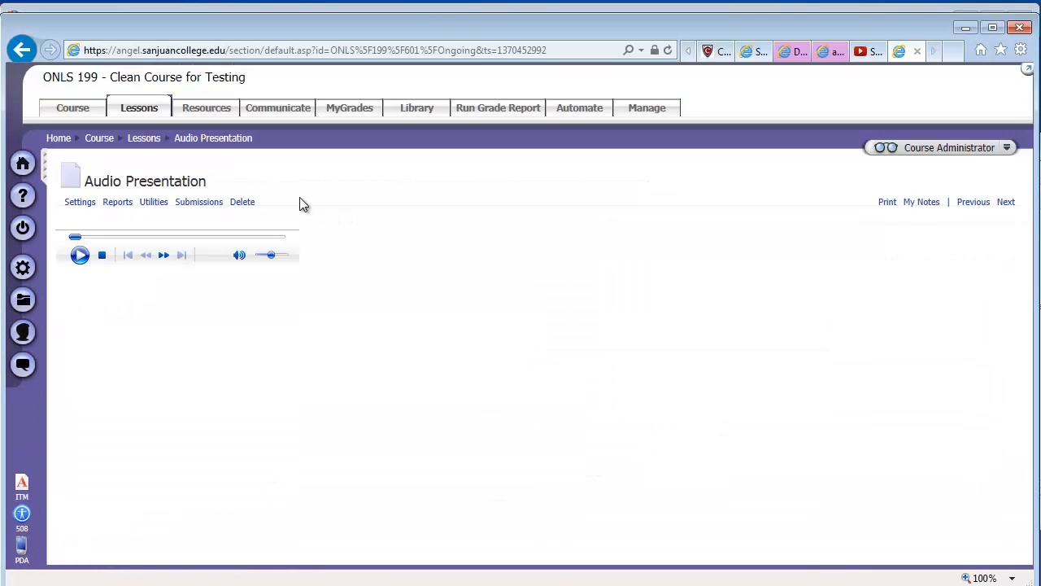
pyautogui.click(78, 177)
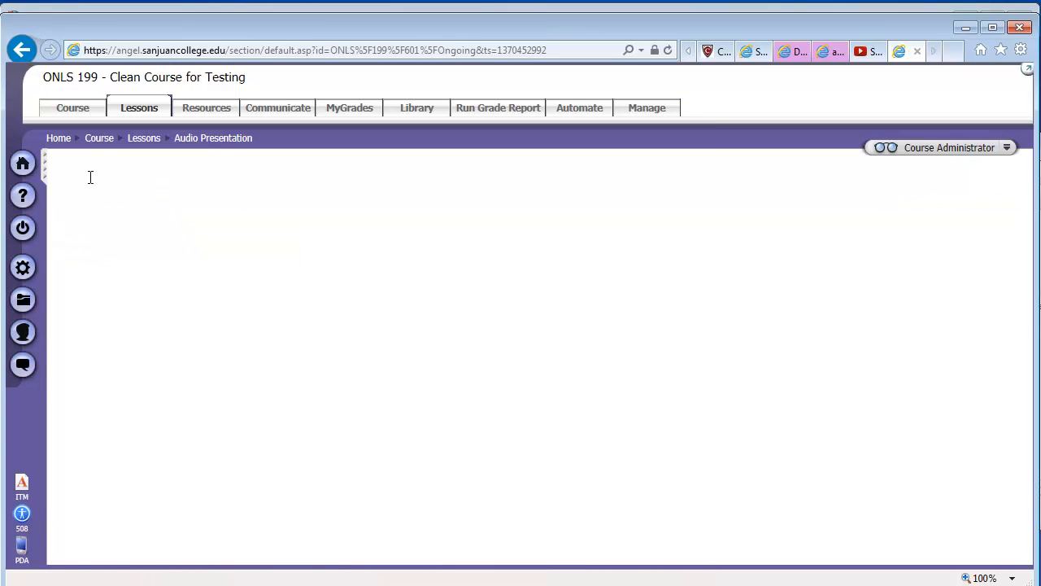
pyautogui.scroll(-7, 309, 455)
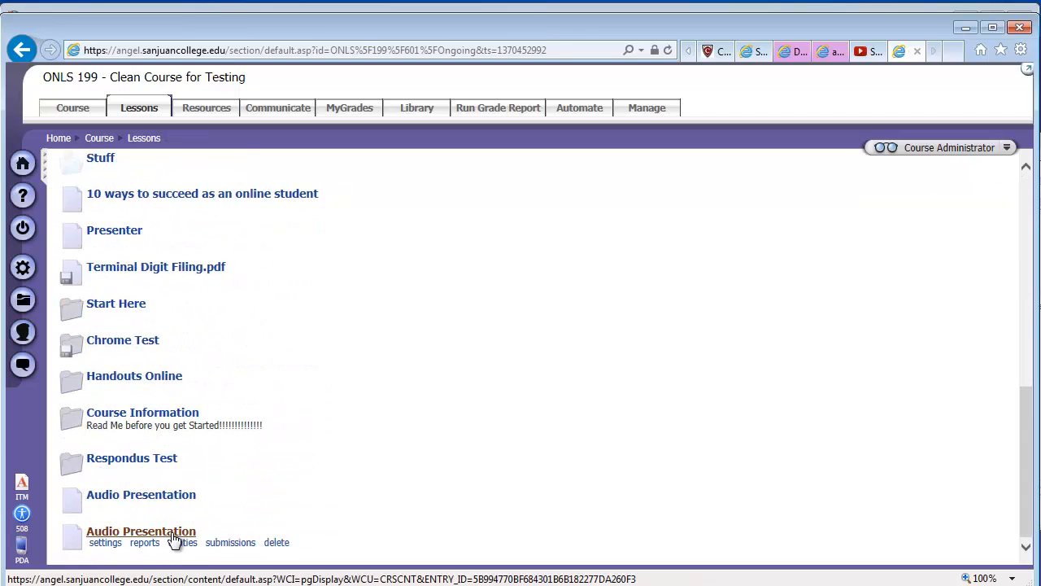
pyautogui.click(163, 530)
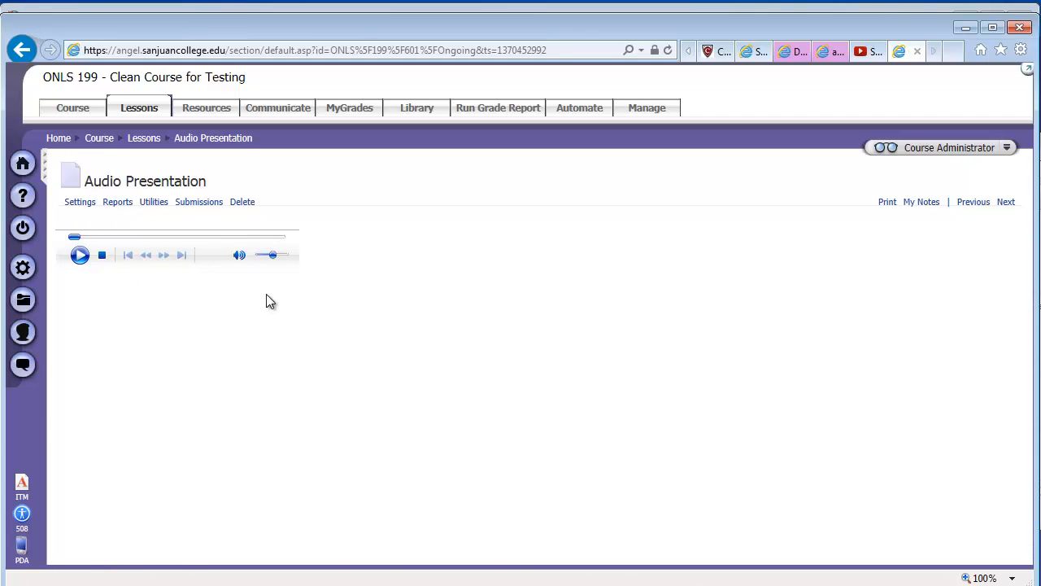
pyautogui.click(83, 258)
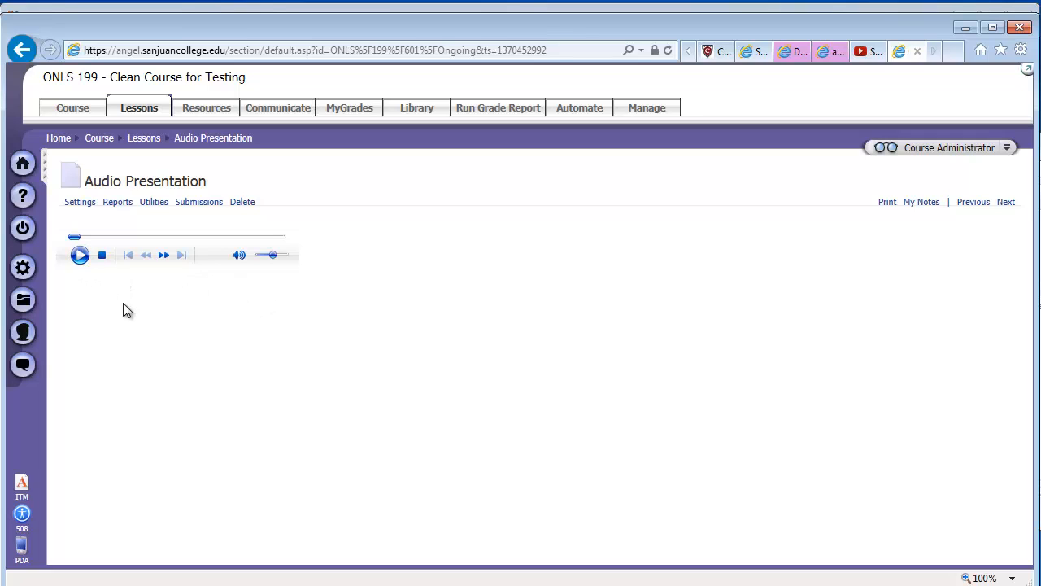